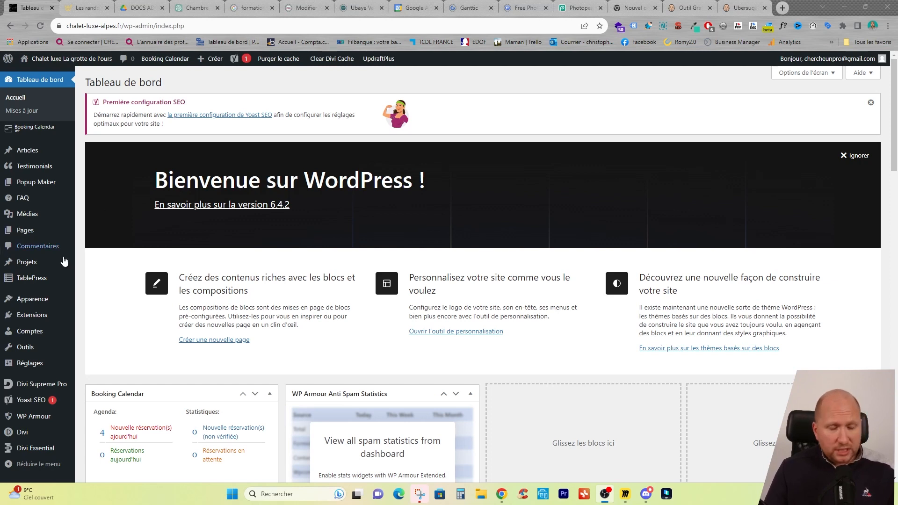
# - Search the WordPress directory of new extensions for "xml sitemap"
pyautogui.moveTo(33, 318)
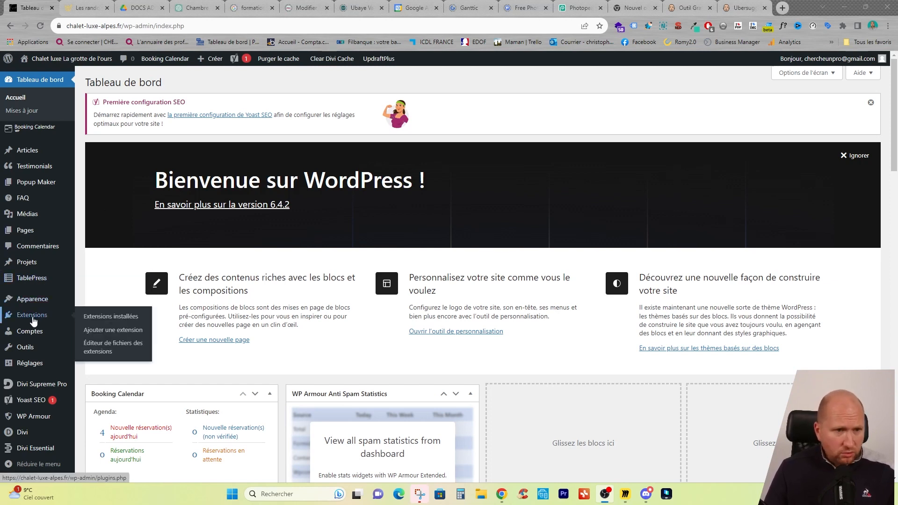
pyautogui.click(112, 332)
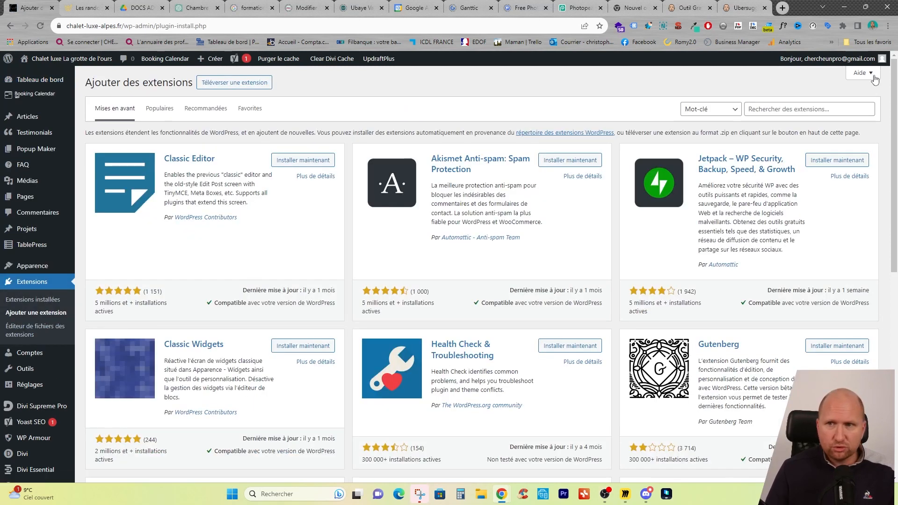
pyautogui.click(805, 109)
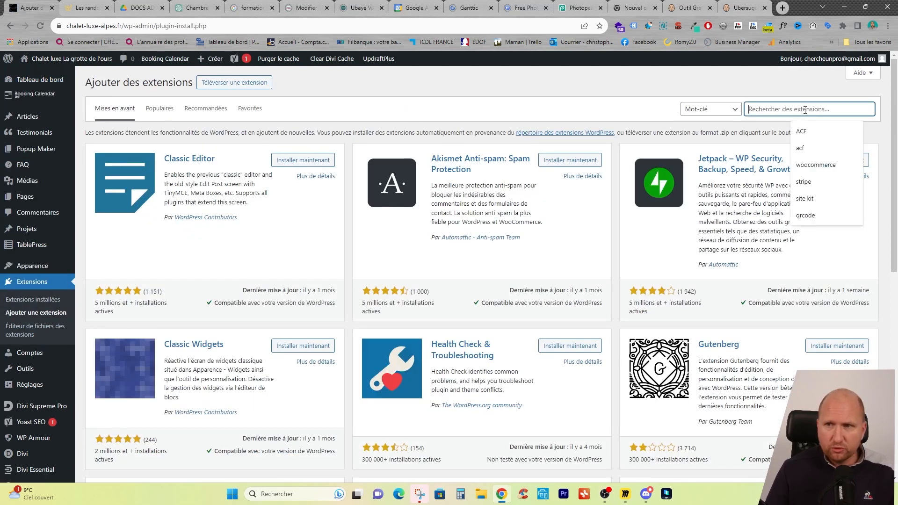
pyautogui.write('xml sitemap')
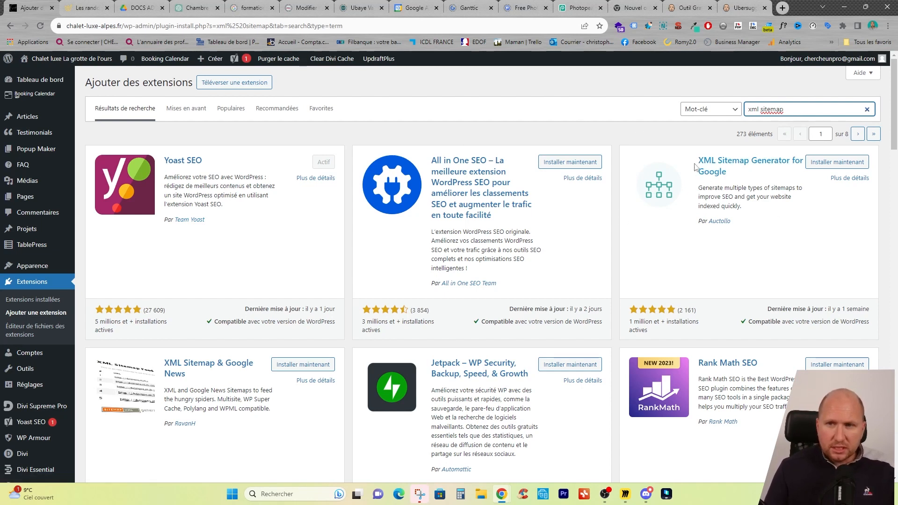
# - Install and activate XML Sitemap Generator for Google, and deactivate the conflicting Yoast SEO sitemap
pyautogui.click(831, 164)
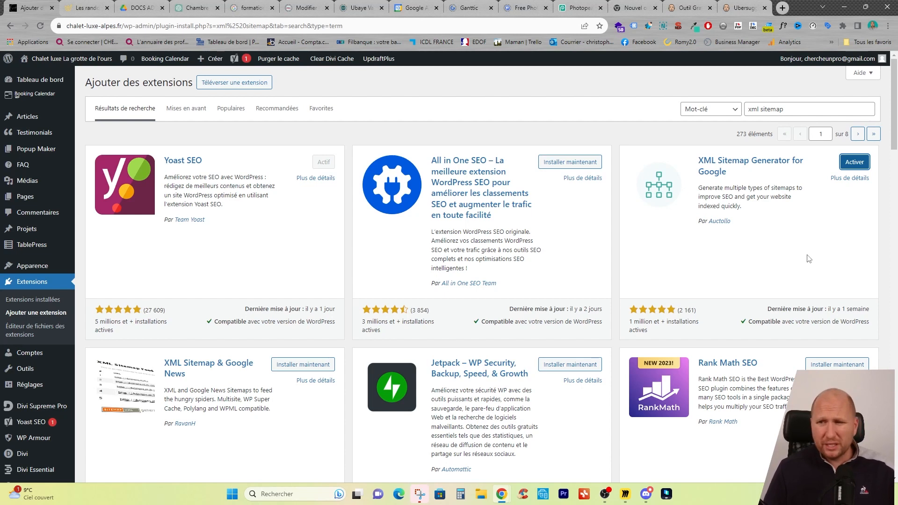
pyautogui.click(854, 163)
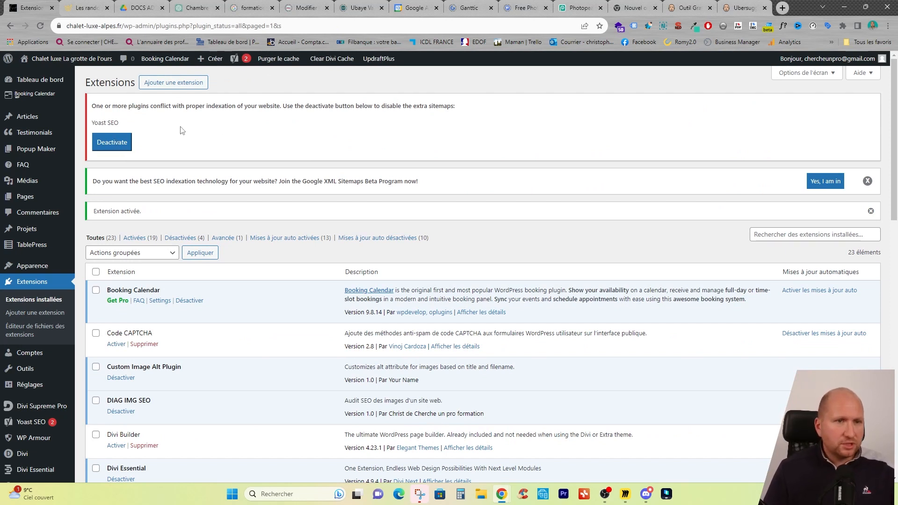
pyautogui.click(111, 146)
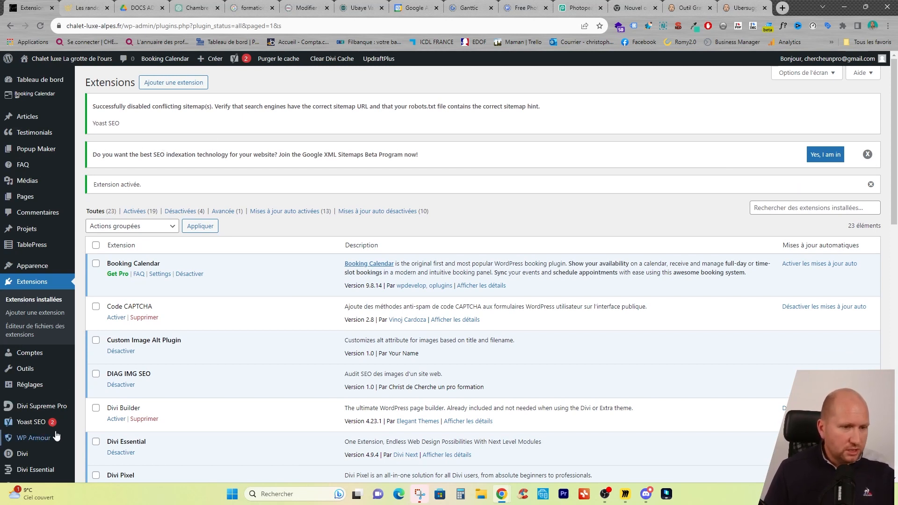
# - Check the XML sitemap feature (Plans de site XML) under APIs in the Yoast SEO site features settings
pyautogui.moveTo(31, 423)
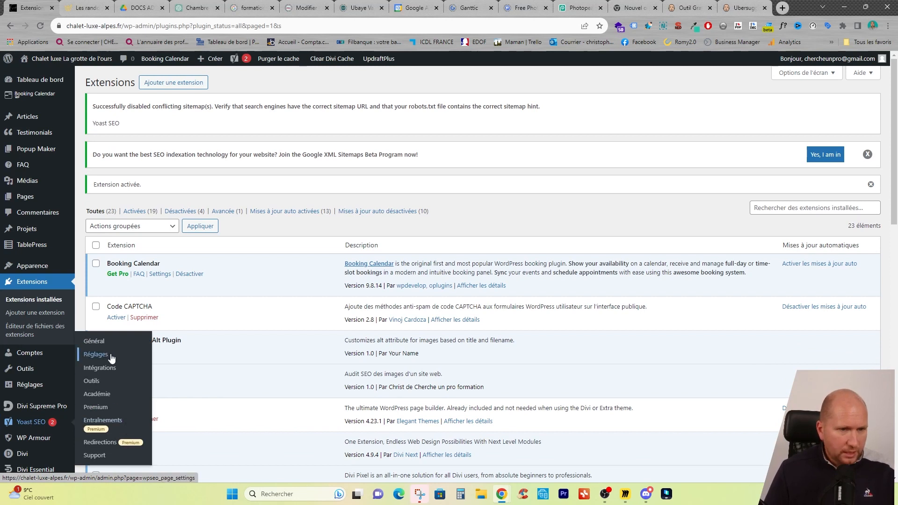
pyautogui.click(103, 372)
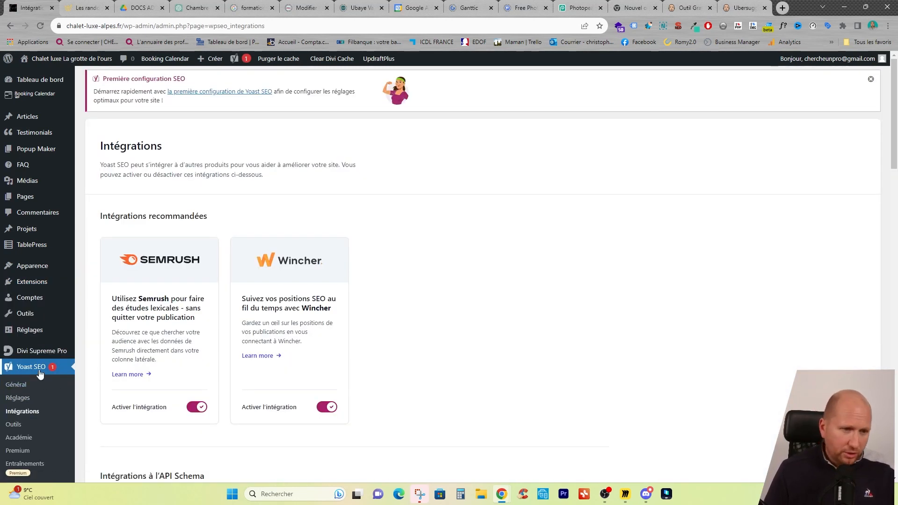
pyautogui.click(21, 398)
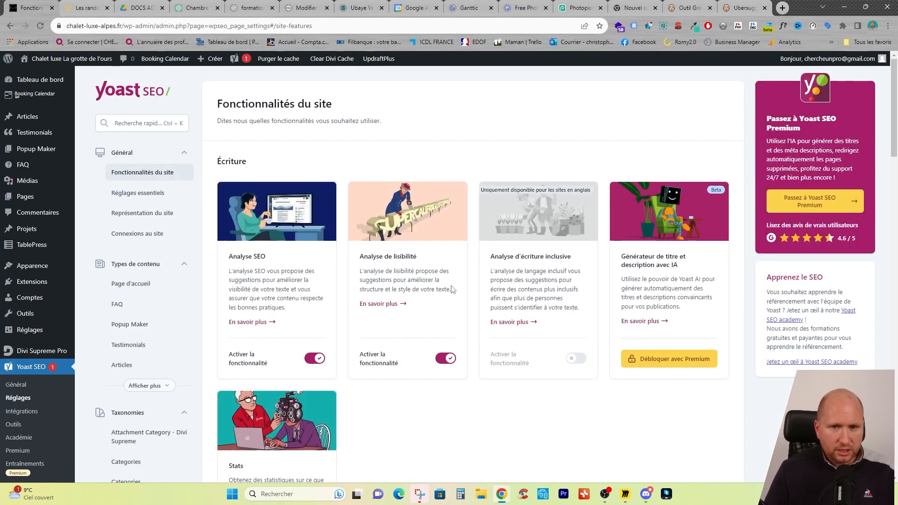
pyautogui.scroll(-15, 421, 299)
pyautogui.scroll(-5, 453, 290)
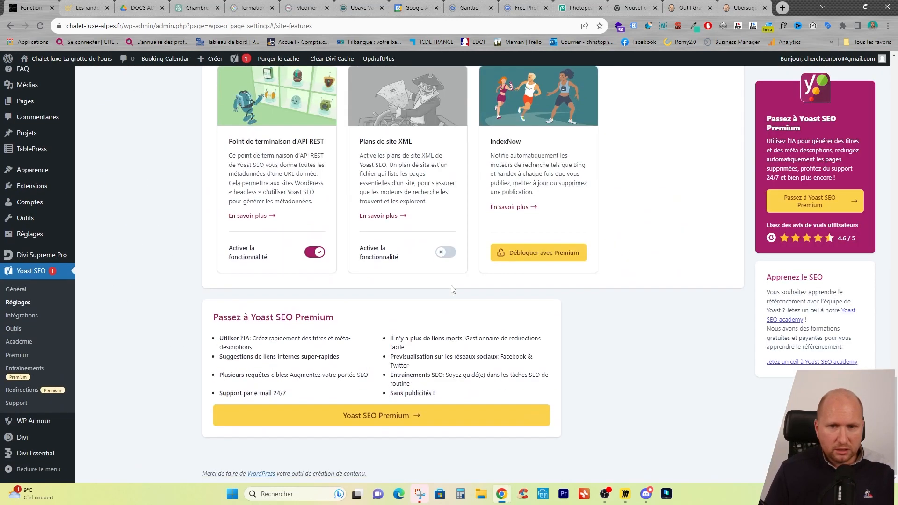
pyautogui.scroll(2, 444, 286)
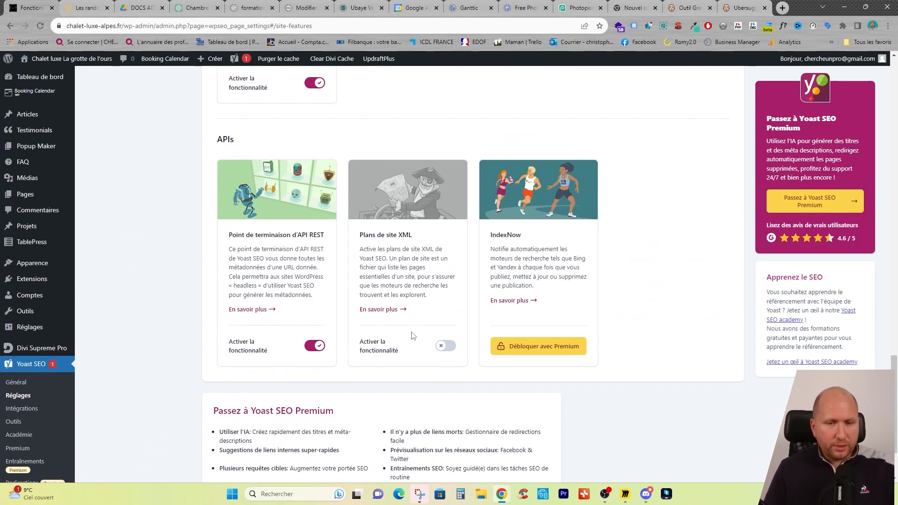
pyautogui.scroll(-1, 38, 255)
pyautogui.scroll(-1, 37, 255)
# - Open the XML-Sitemap settings and decline sharing anonymous usage data with "I don't know what I want"
pyautogui.moveTo(30, 237)
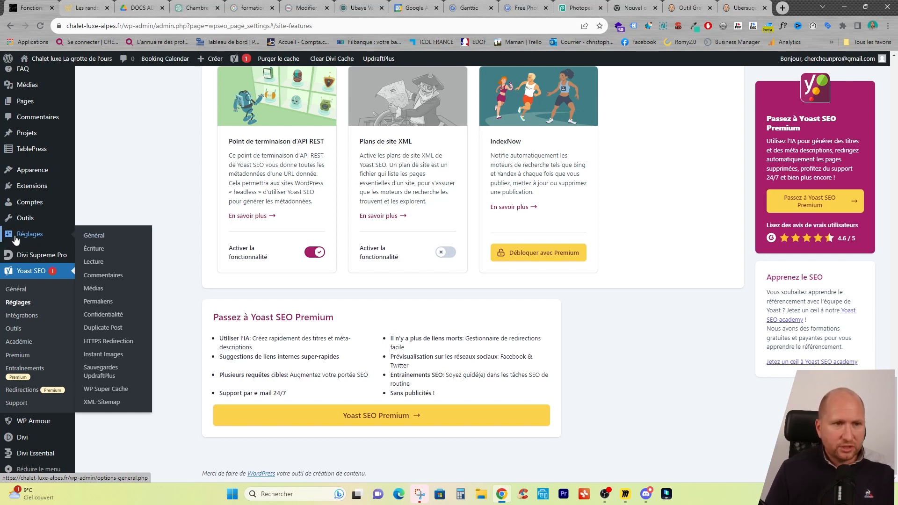
pyautogui.click(102, 404)
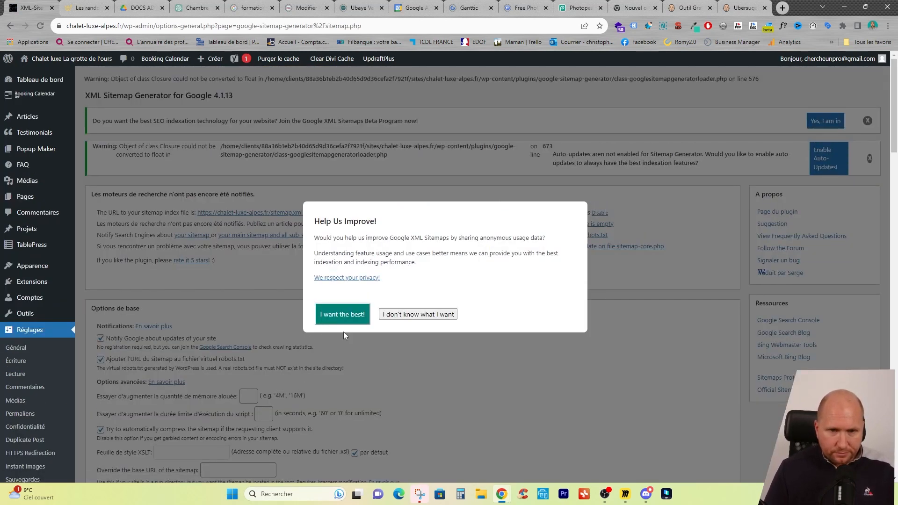
pyautogui.click(418, 314)
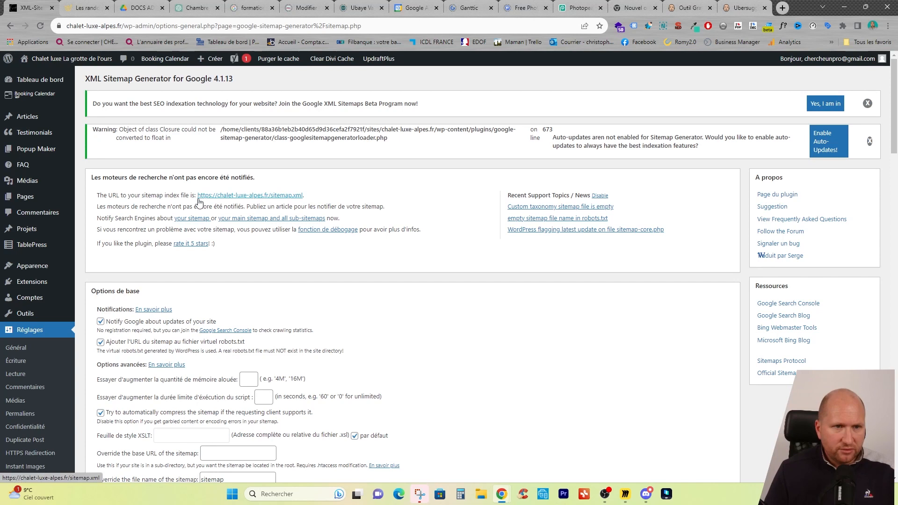
# - Open the generated sitemap.xml index and examine its sitemap-misc.xml sub-sitemap
pyautogui.moveTo(134, 196); pyautogui.dragTo(187, 195)
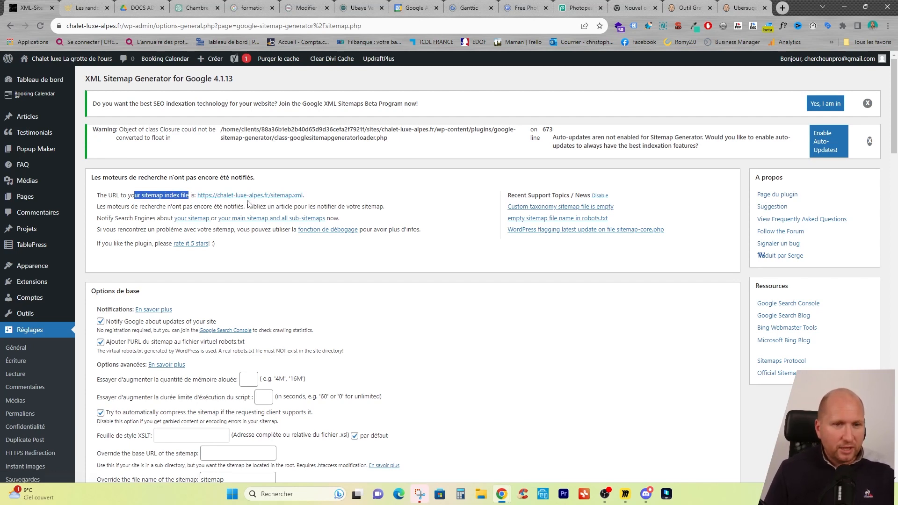
pyautogui.click(247, 196)
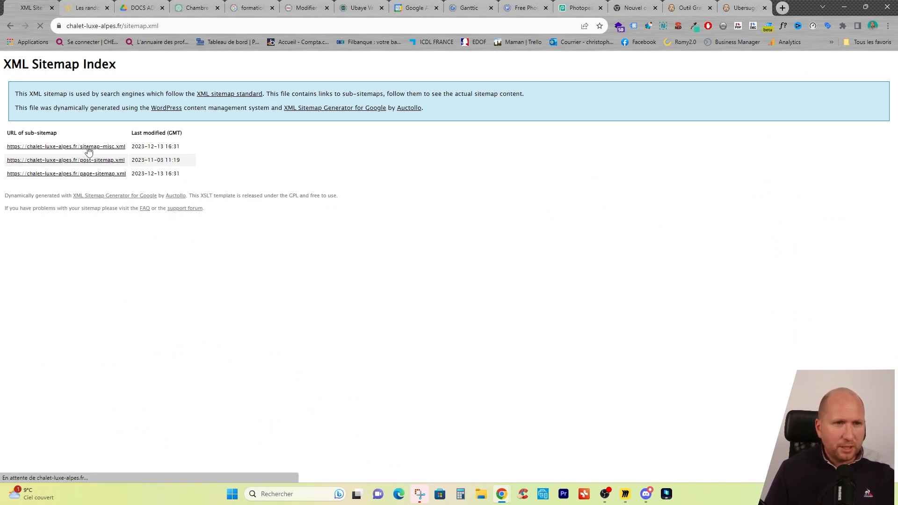
pyautogui.click(109, 160)
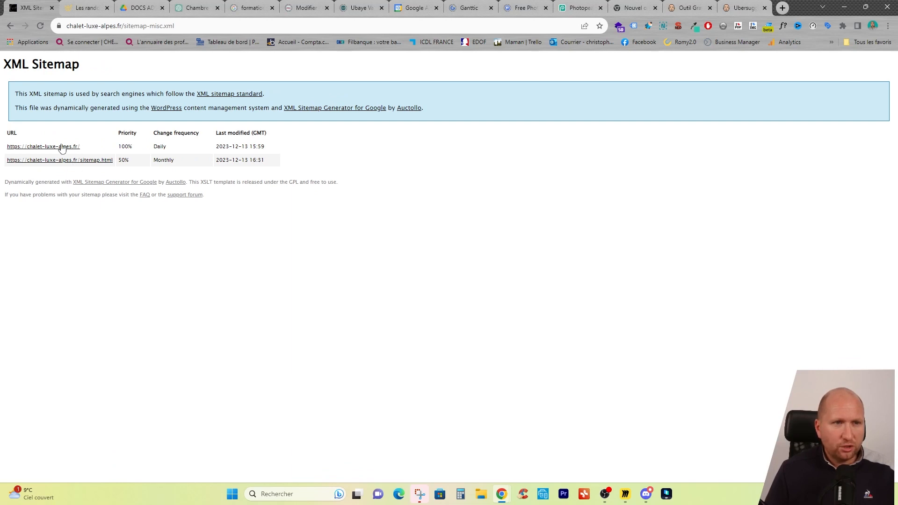
pyautogui.click(9, 30)
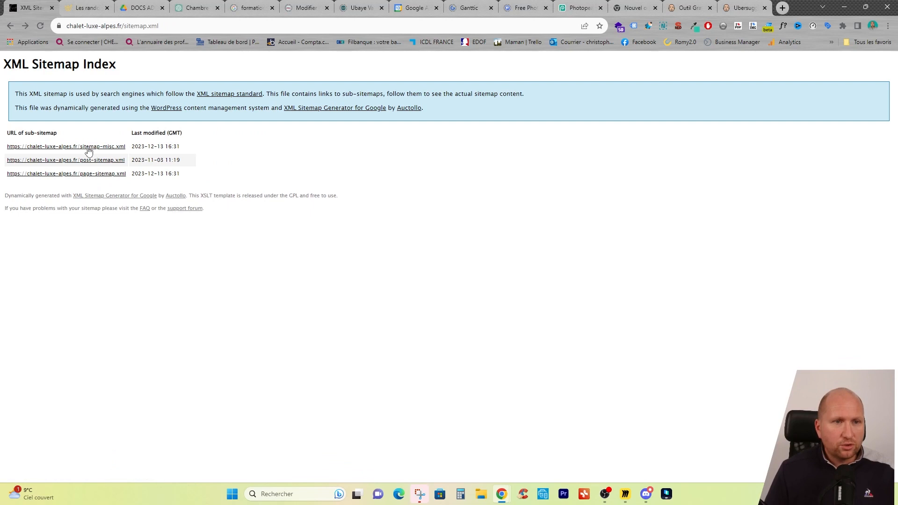
pyautogui.click(89, 150)
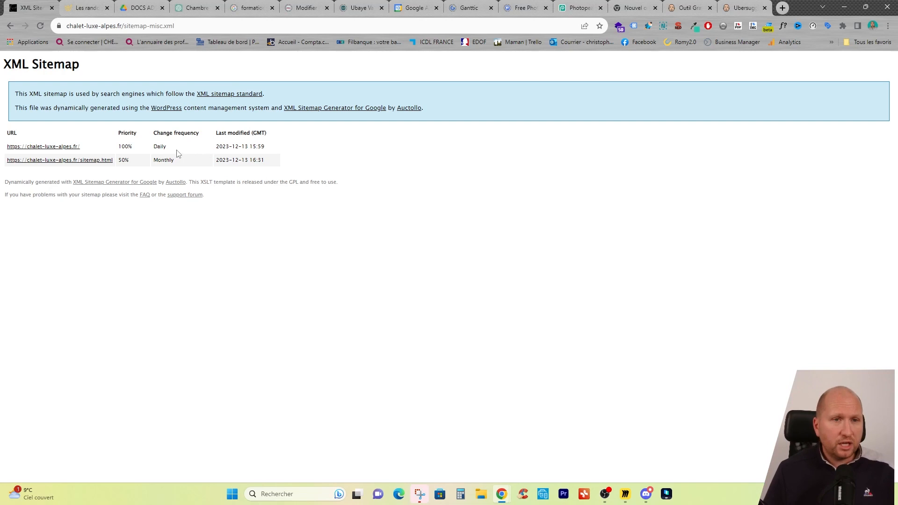
pyautogui.click(9, 24)
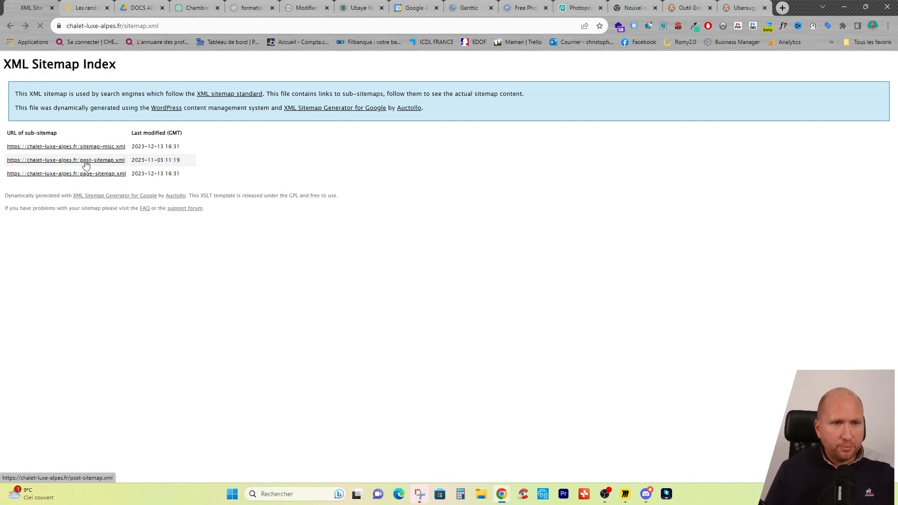
# - Examine the post-sitemap.xml and page-sitemap.xml sub-sitemaps, and return to the sitemap generator's settings
pyautogui.click(86, 161)
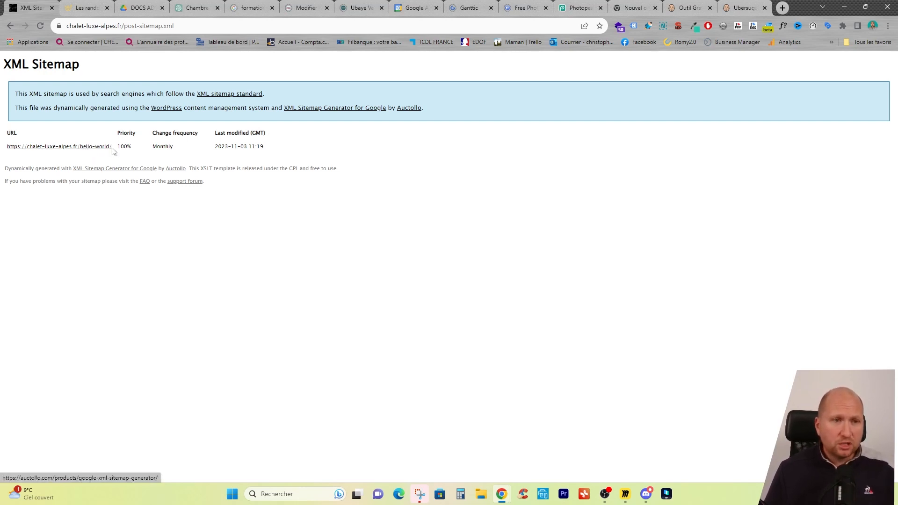
pyautogui.click(40, 26)
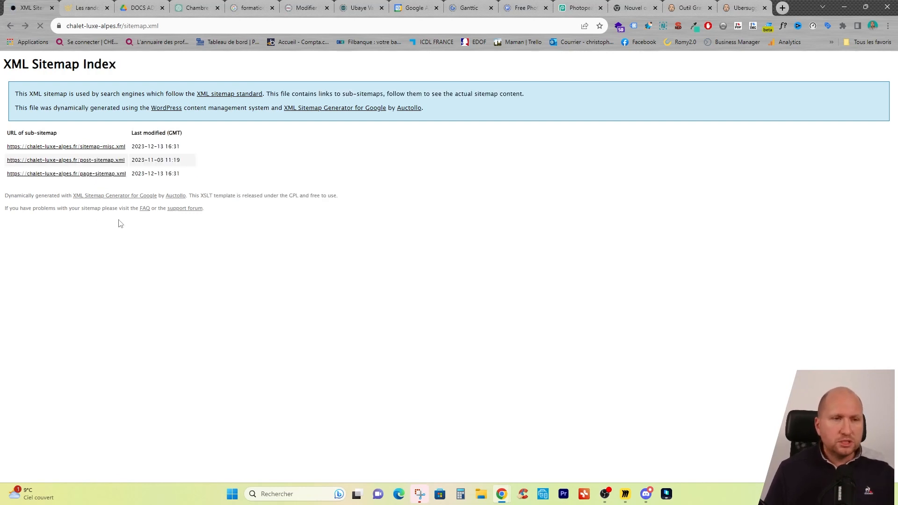
pyautogui.click(89, 176)
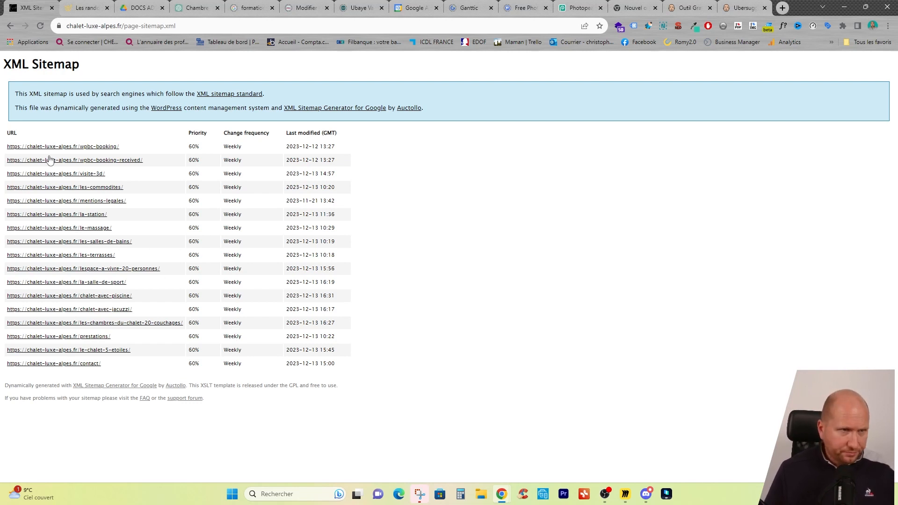
pyautogui.click(11, 26)
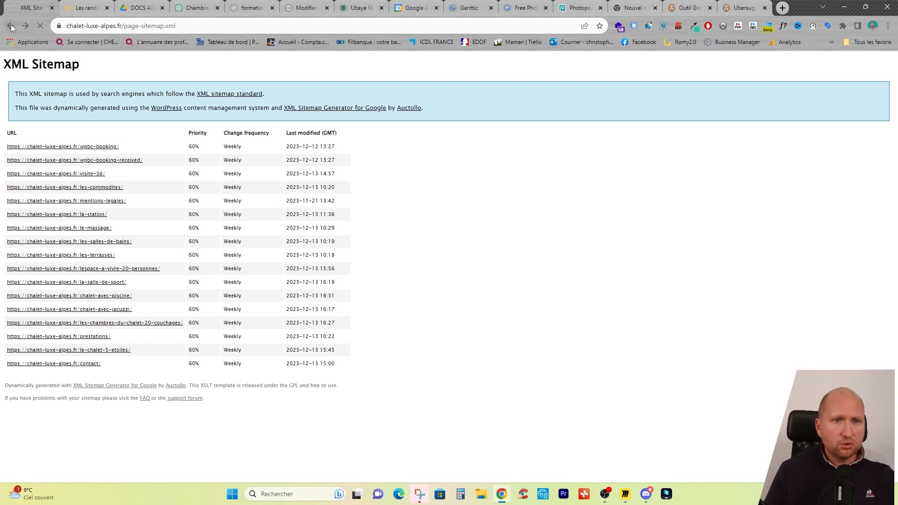
pyautogui.click(11, 26)
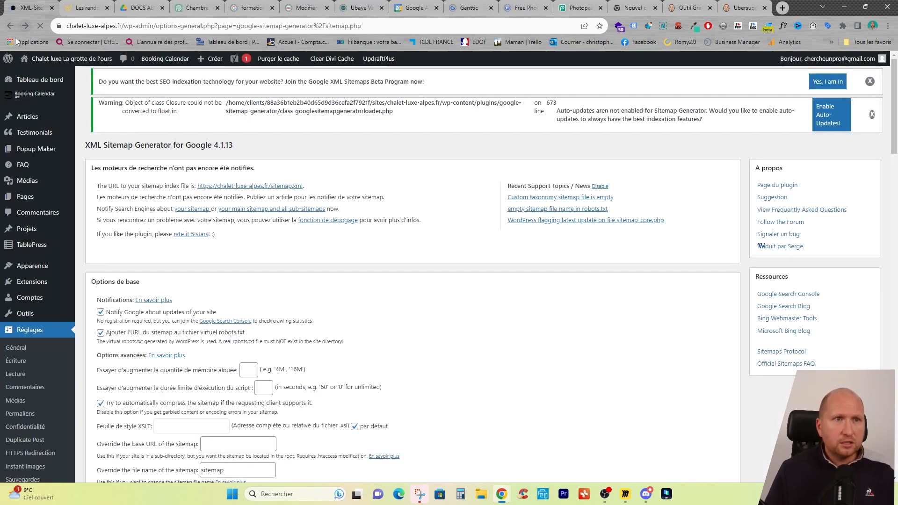
# - Set the article priority (Priorité de l'article) to "Do not use automatic priority calculation"
pyautogui.scroll(-7, 331, 345)
pyautogui.scroll(3, 328, 225)
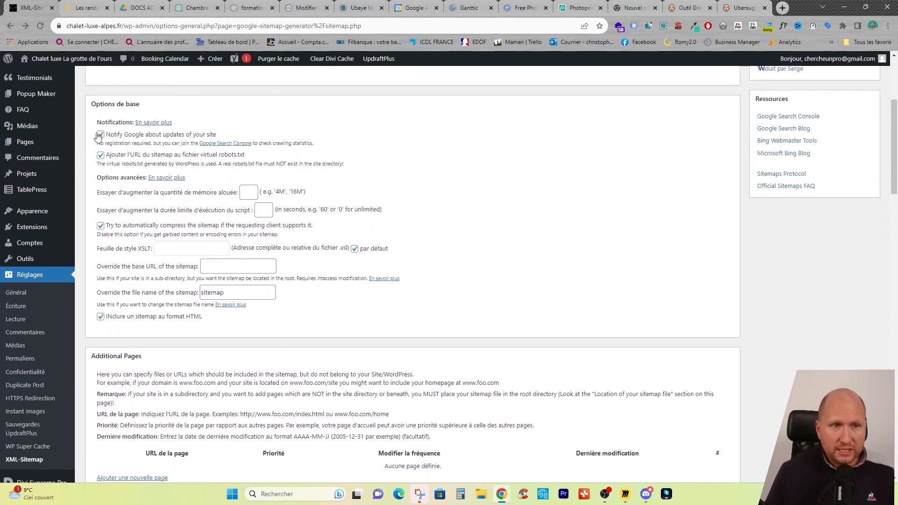
pyautogui.scroll(1, 96, 148)
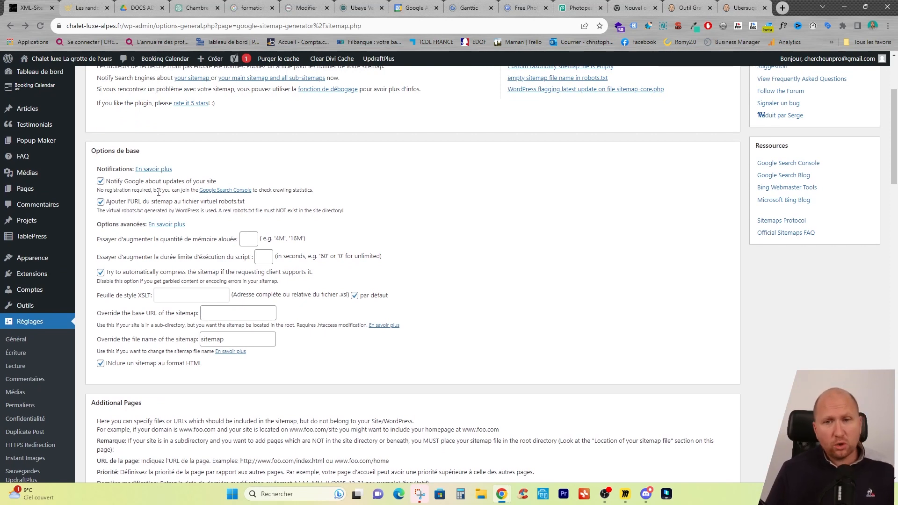
pyautogui.scroll(-5, 161, 194)
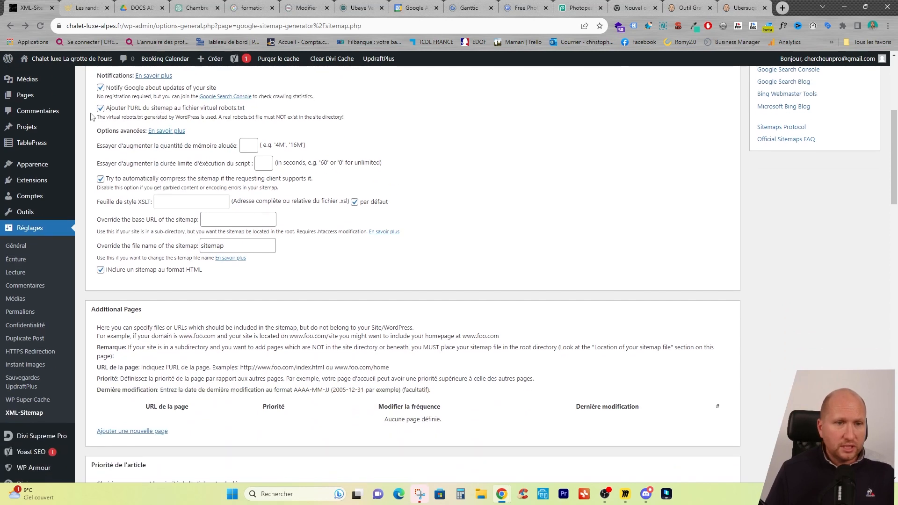
pyautogui.scroll(-4, 163, 195)
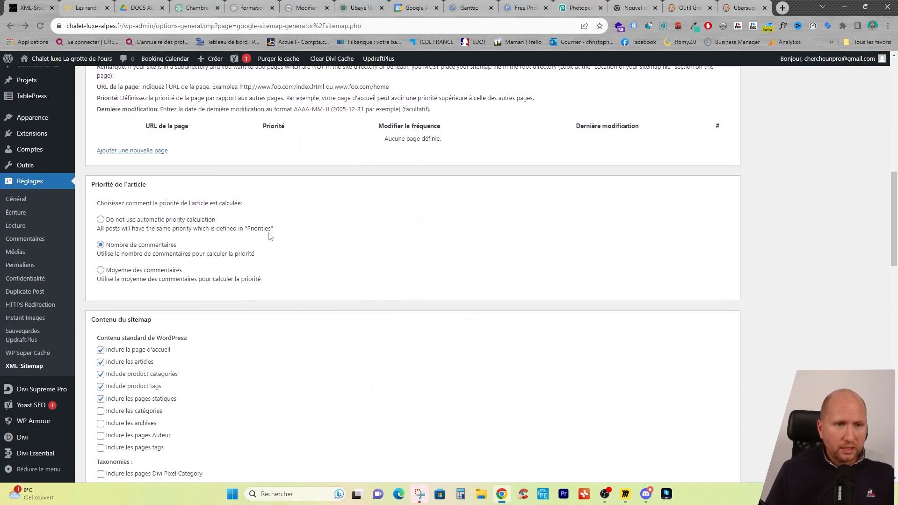
pyautogui.scroll(-1, 165, 279)
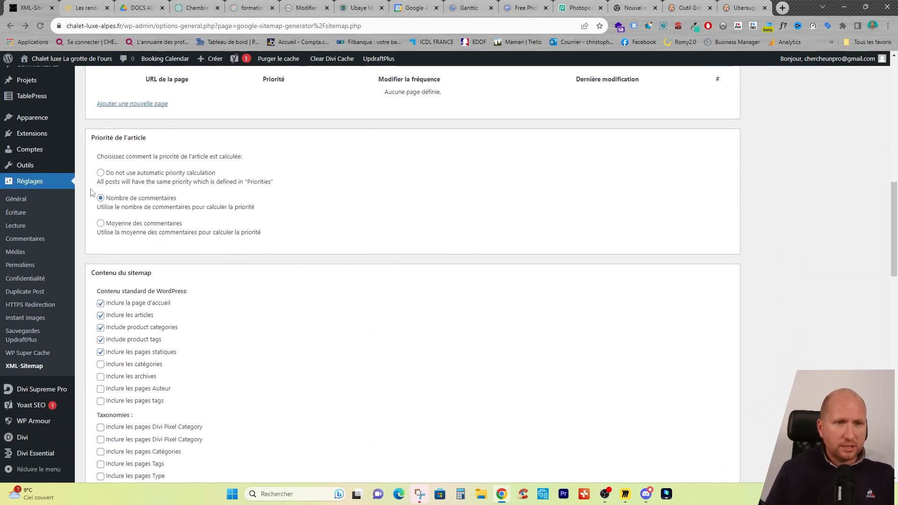
pyautogui.click(100, 173)
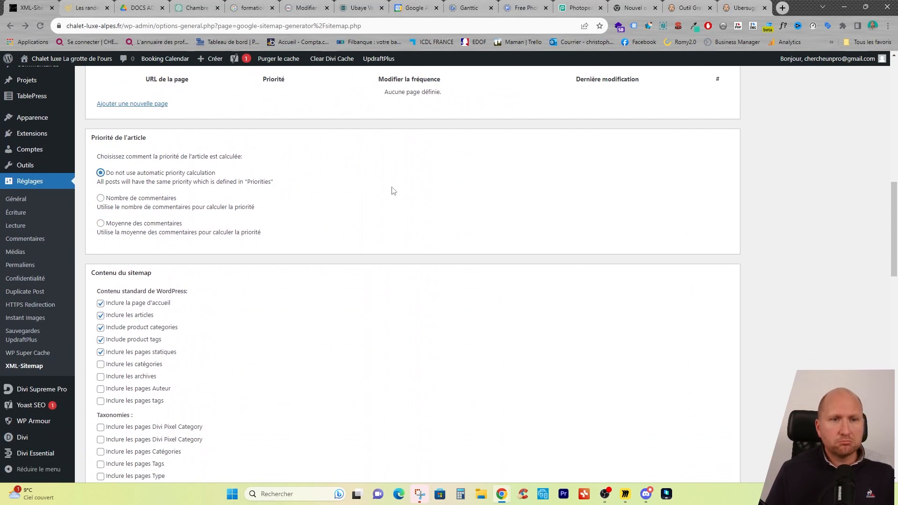
# - Examine the sitemap generator's settings for sitemap content, excluded items and change frequencies
pyautogui.scroll(-3, 381, 221)
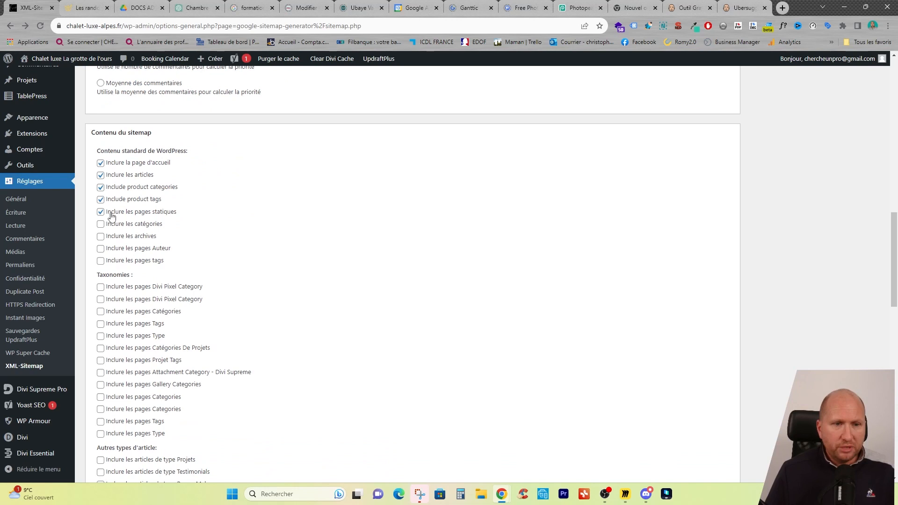
pyautogui.scroll(-5, 381, 307)
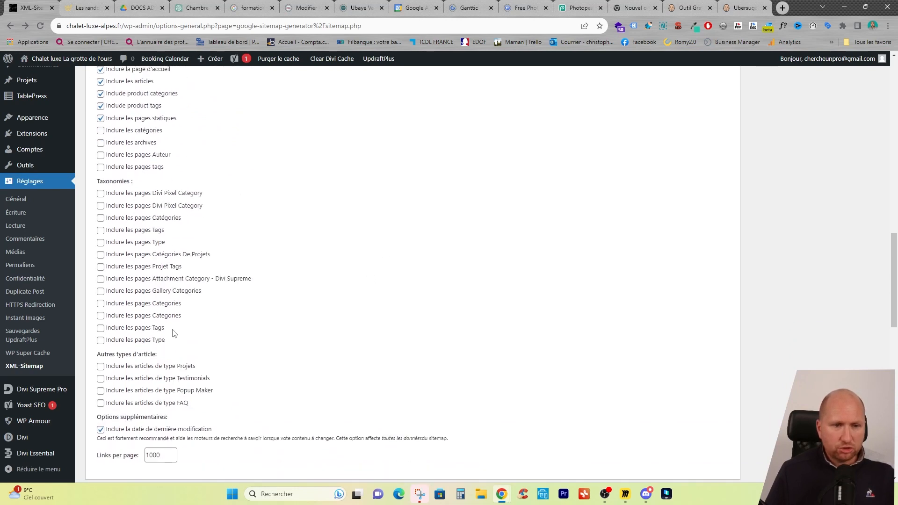
pyautogui.scroll(-3, 286, 227)
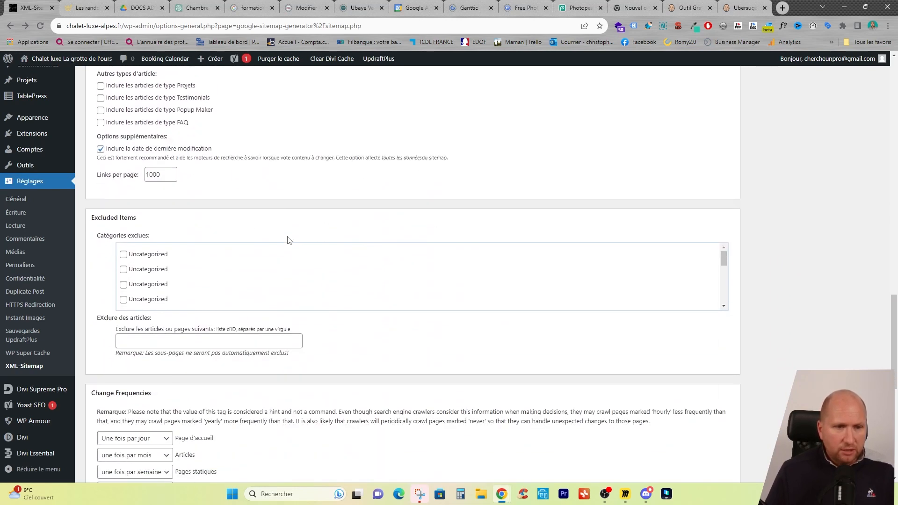
pyautogui.scroll(-3, 239, 271)
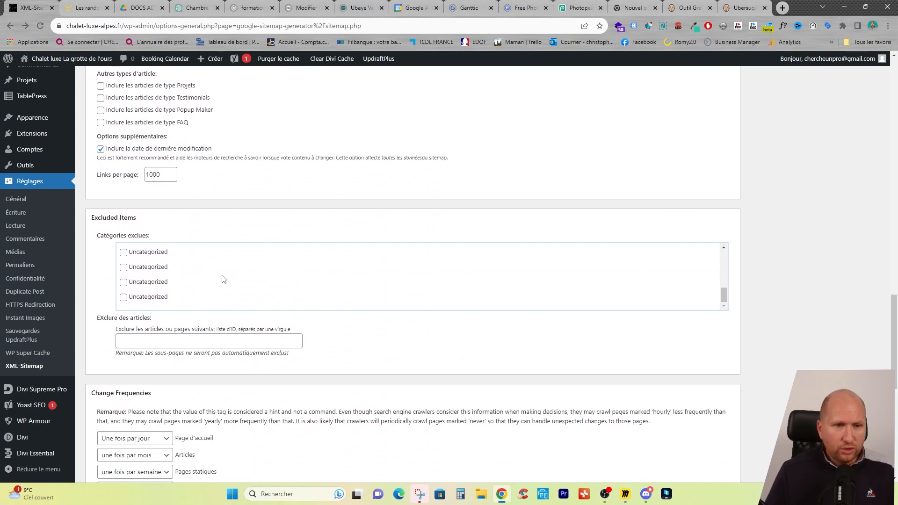
pyautogui.scroll(-6, 225, 295)
pyautogui.scroll(8, 191, 222)
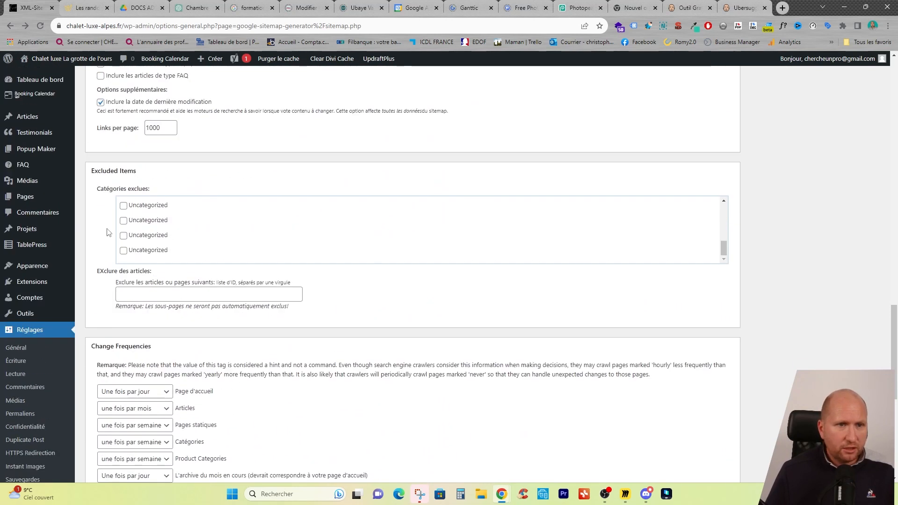
pyautogui.scroll(4, 182, 226)
pyautogui.scroll(-8, 280, 234)
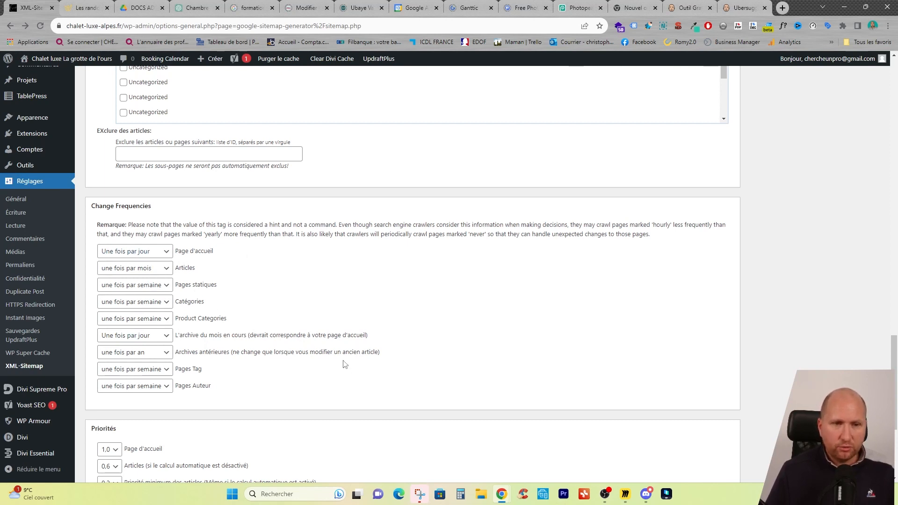
pyautogui.scroll(-1, 427, 322)
pyautogui.scroll(-2, 427, 322)
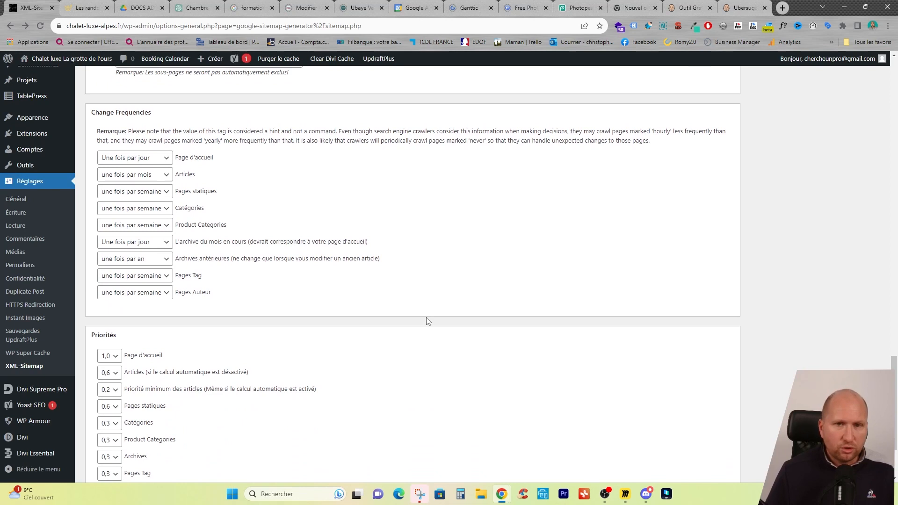
# - Set the priority of articles (Articles) to 0.8 under Priorités and save the sitemap settings
pyautogui.scroll(-2, 351, 328)
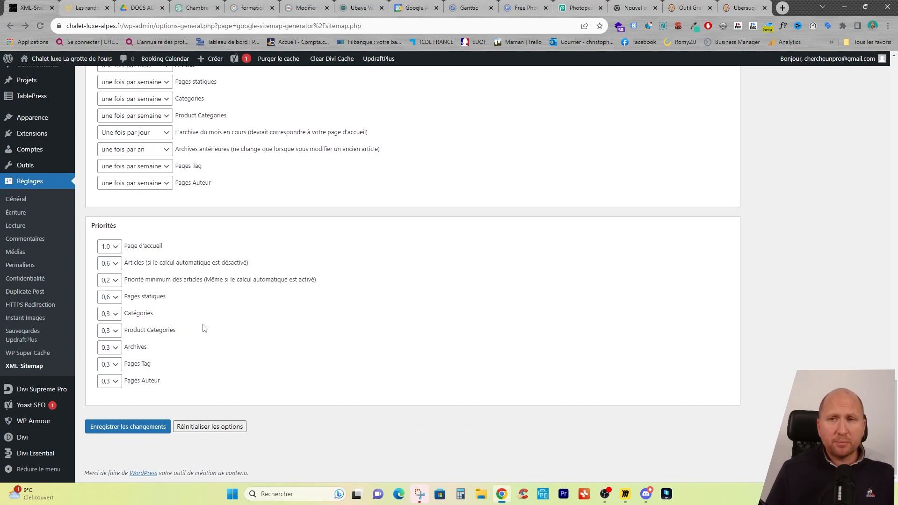
pyautogui.click(116, 268)
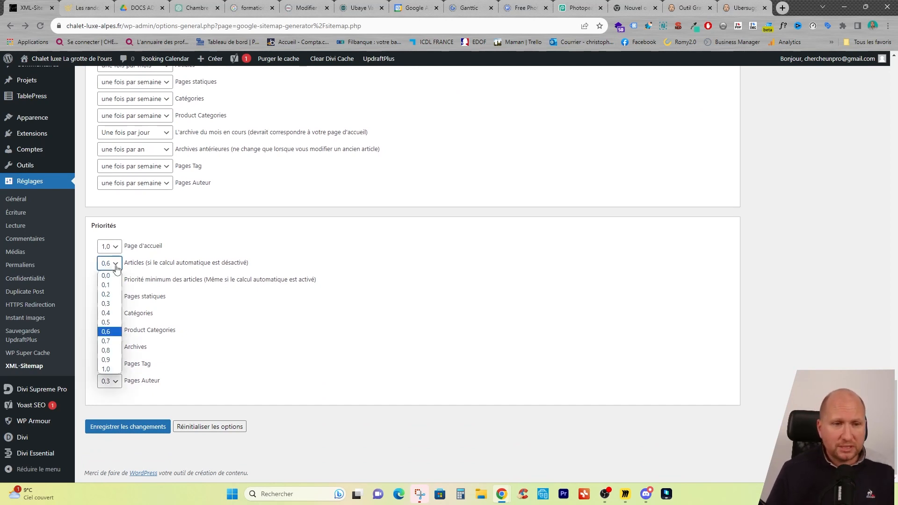
pyautogui.click(112, 351)
pyautogui.click(271, 321)
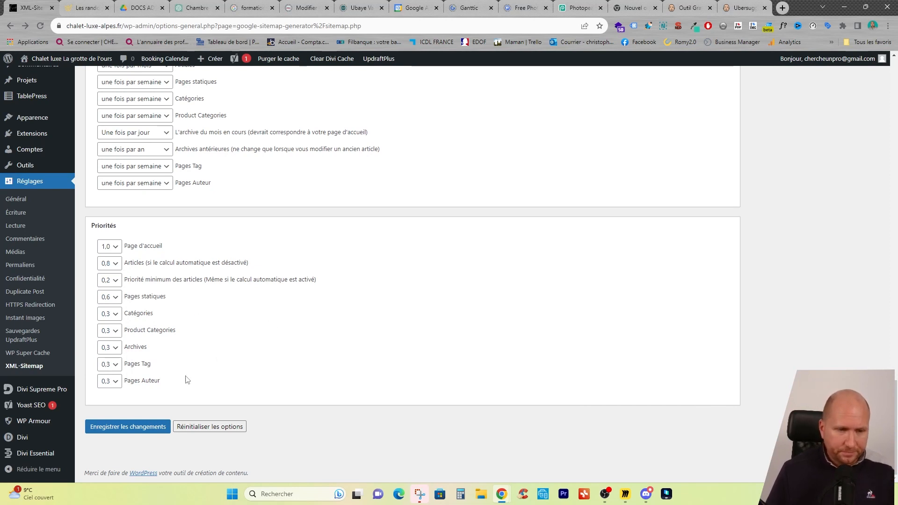
pyautogui.click(133, 427)
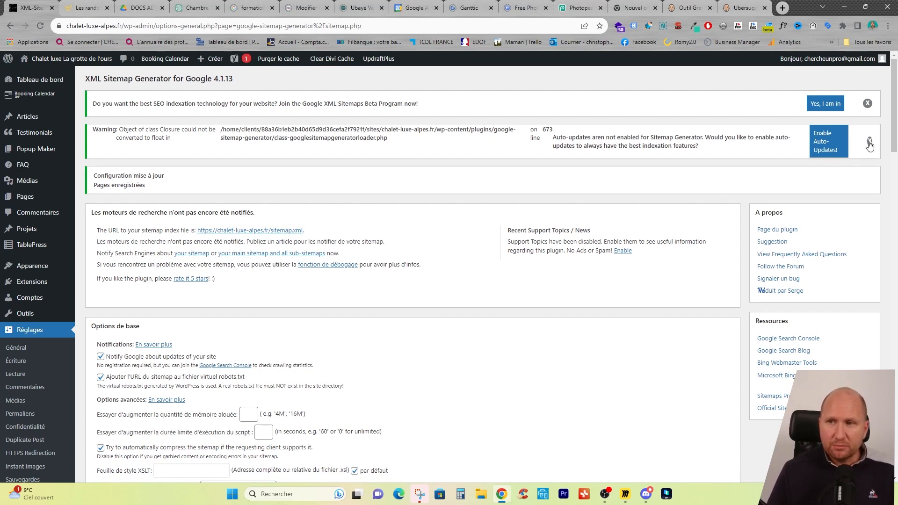
# - Search Google for "search console" in a new browser tab and open Google Search Console
pyautogui.click(783, 8)
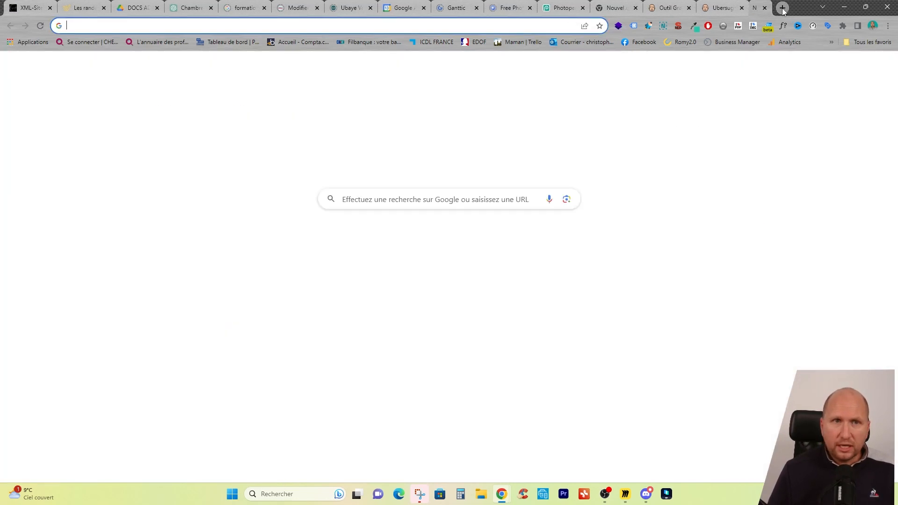
pyautogui.write('search')
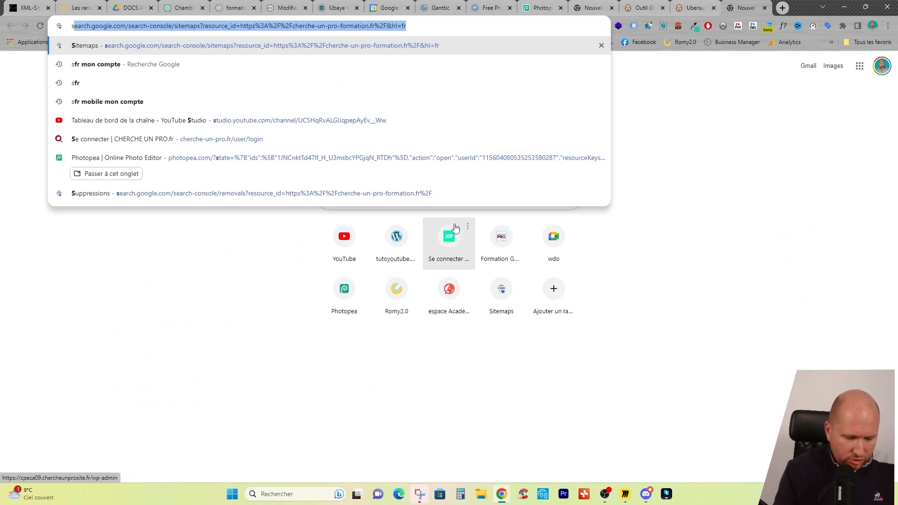
pyautogui.write(' console')
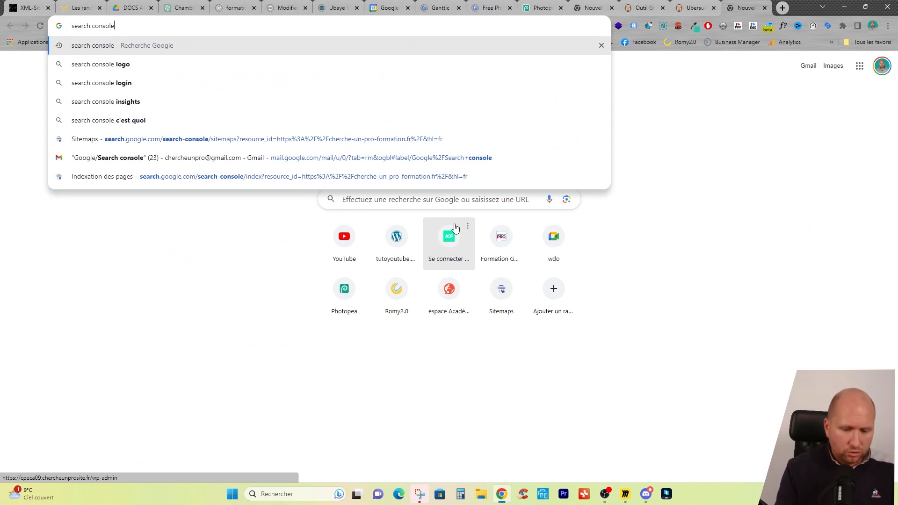
pyautogui.press('Return')
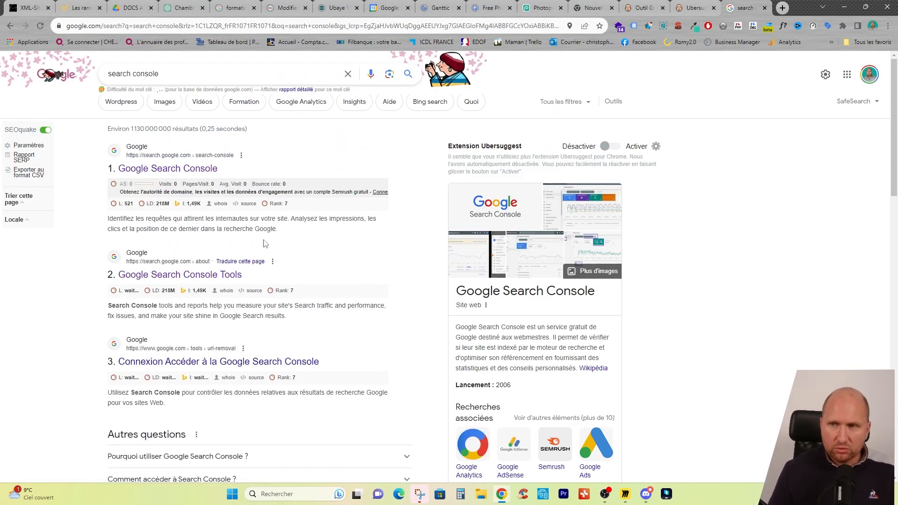
pyautogui.click(172, 170)
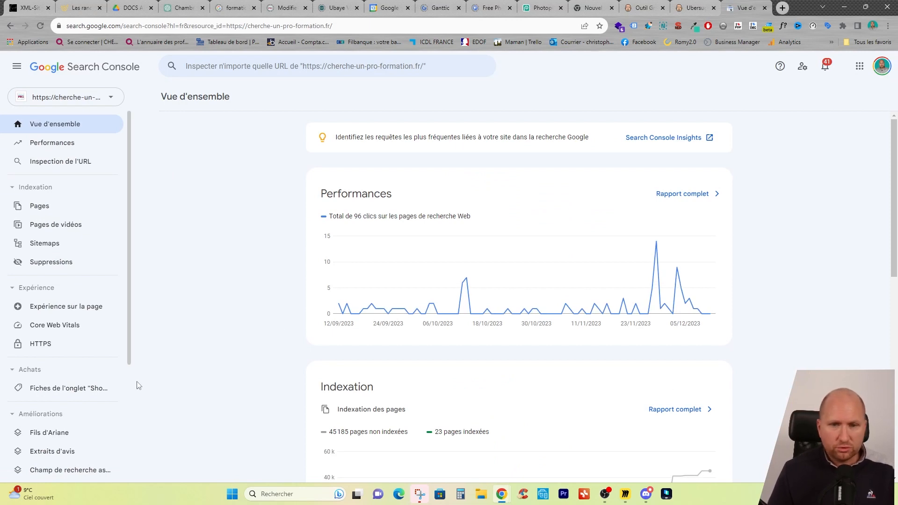
pyautogui.click(98, 97)
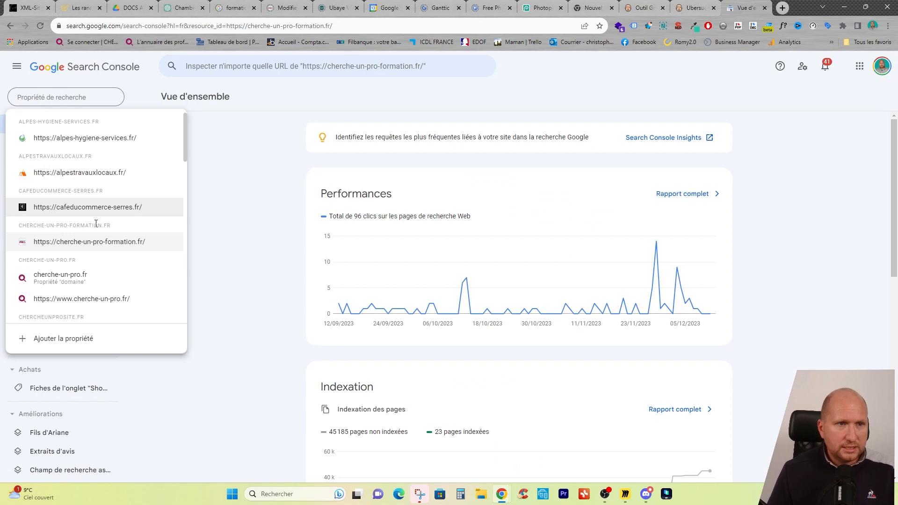
pyautogui.scroll(-1, 75, 234)
pyautogui.click(63, 338)
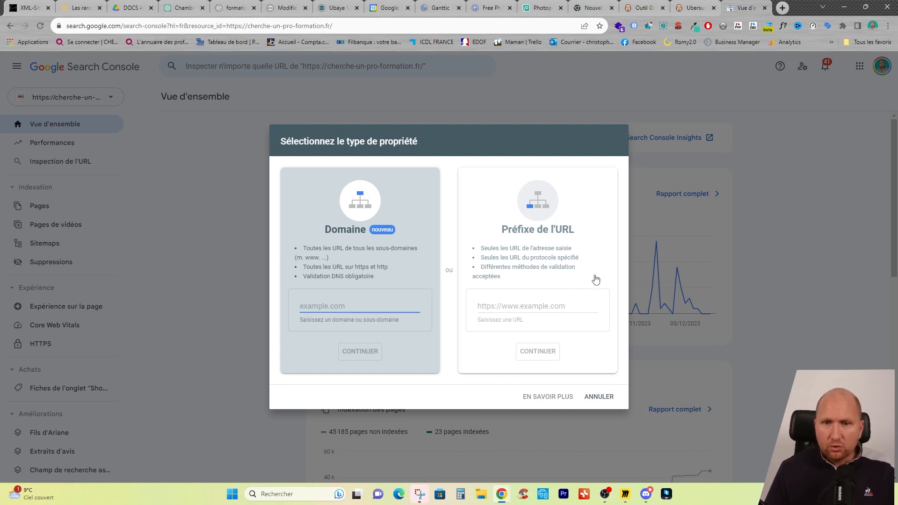
pyautogui.click(530, 305)
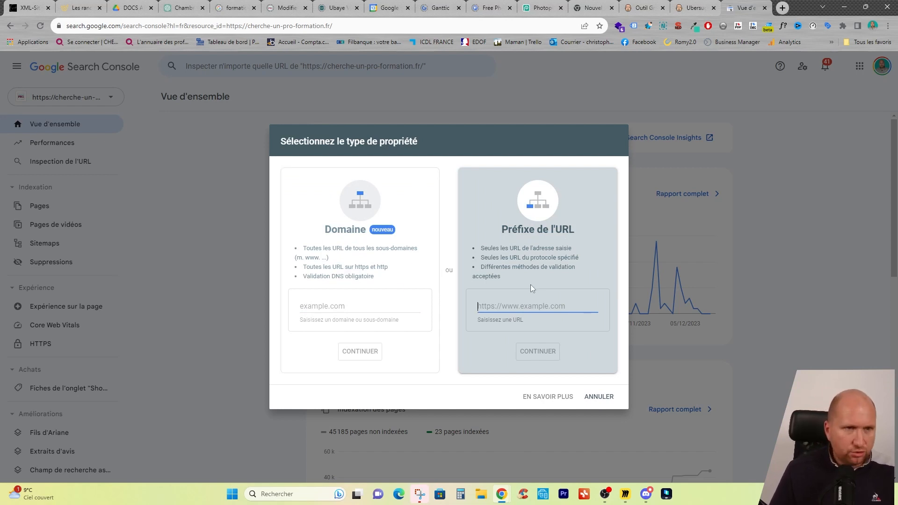
pyautogui.click(36, 10)
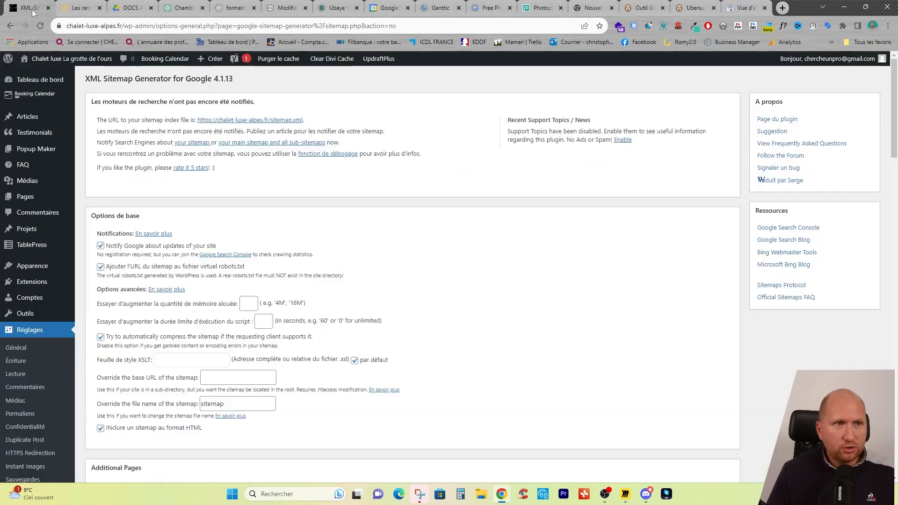
pyautogui.moveTo(123, 27); pyautogui.dragTo(43, 37)
pyautogui.hotkey('ctrl', 'c')
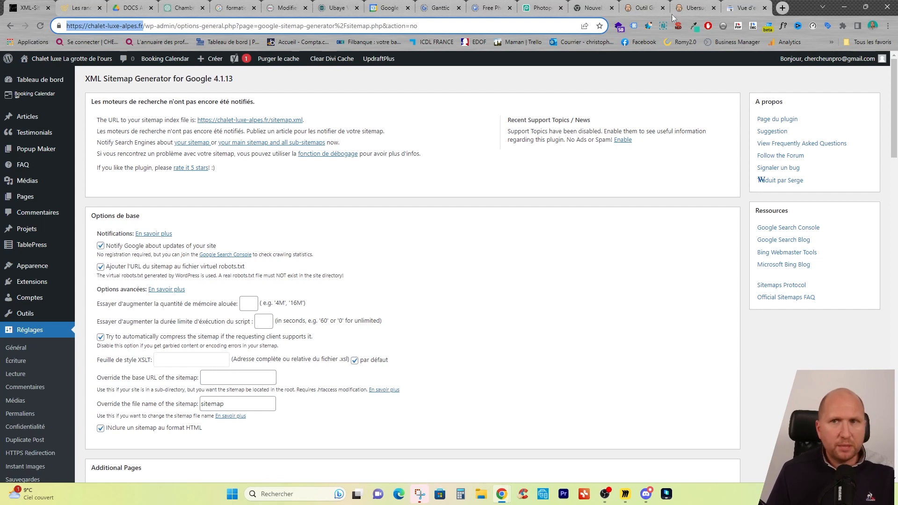
pyautogui.click(737, 11)
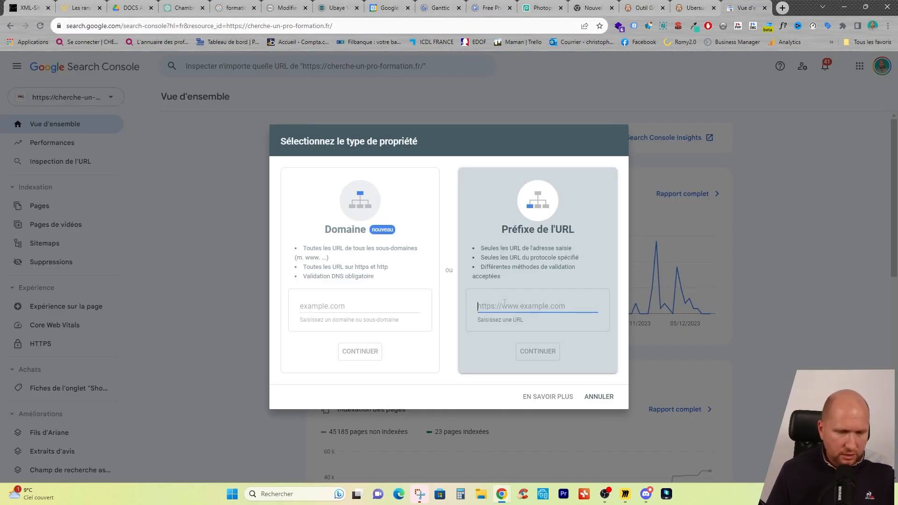
pyautogui.hotkey('ctrl', 'v')
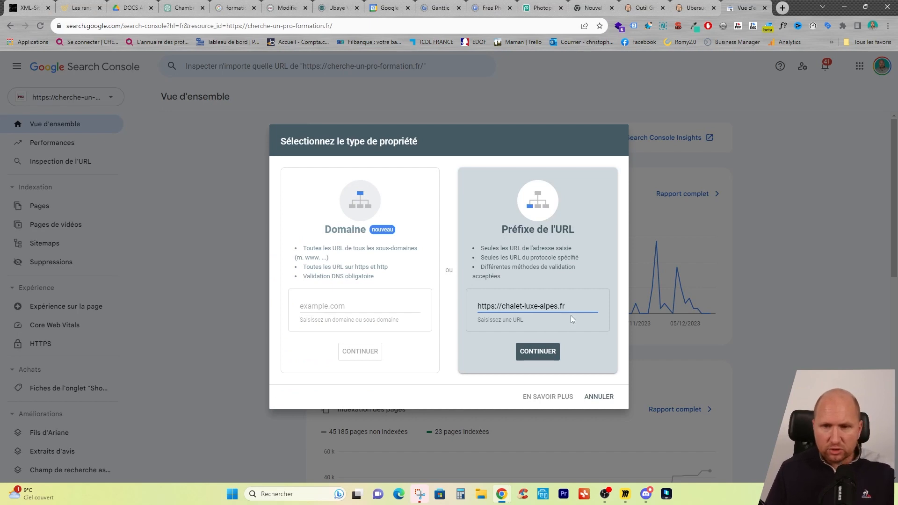
pyautogui.click(538, 352)
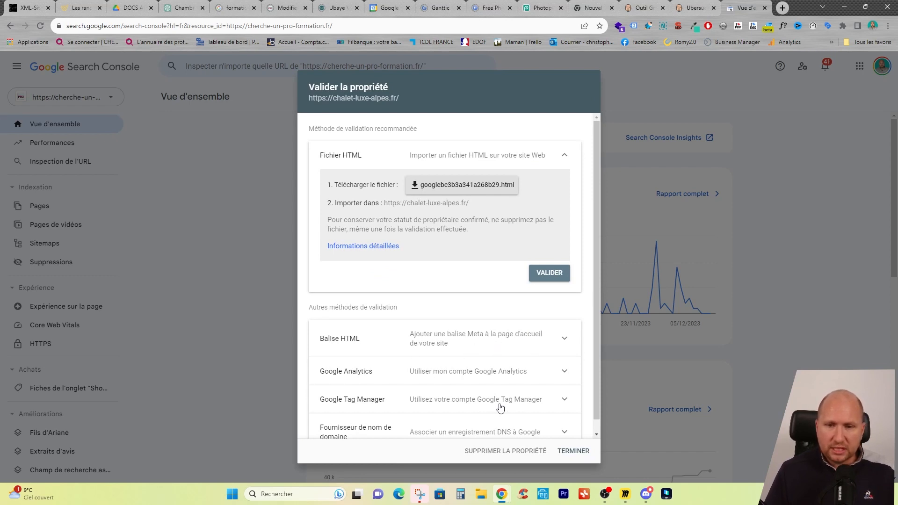
# - Copy the HTML tag (Balise HTML) and try to validate the property with that method
pyautogui.click(470, 338)
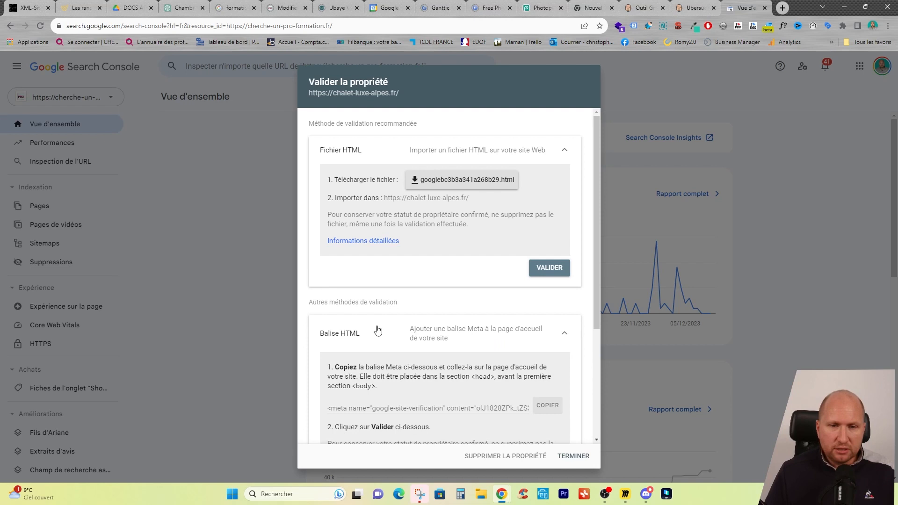
pyautogui.scroll(-2, 442, 344)
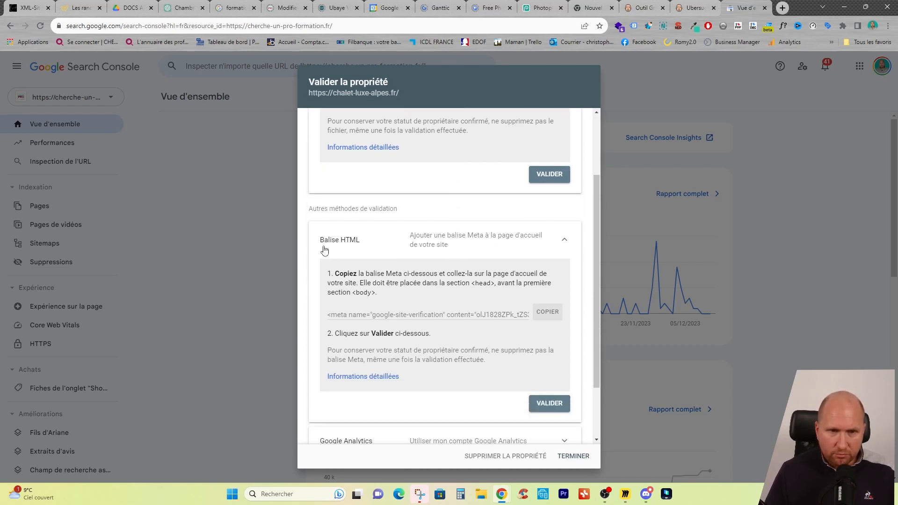
pyautogui.click(547, 315)
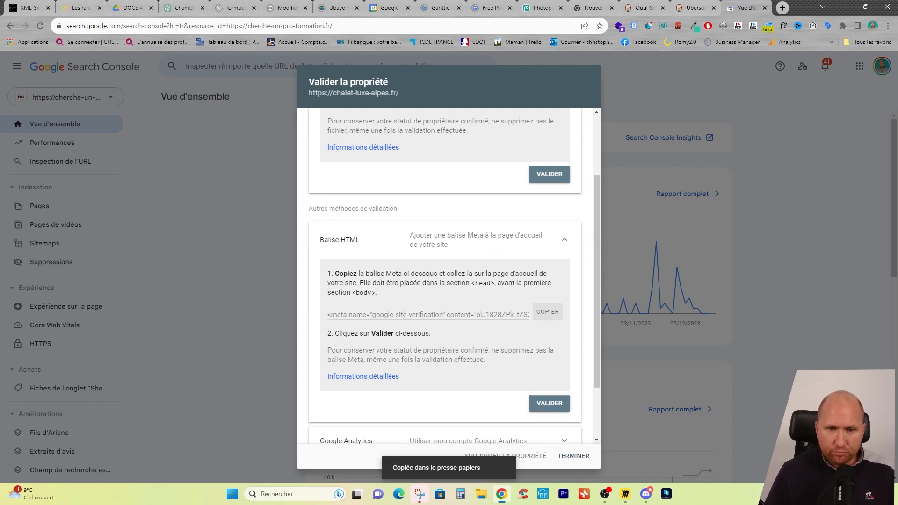
pyautogui.click(551, 404)
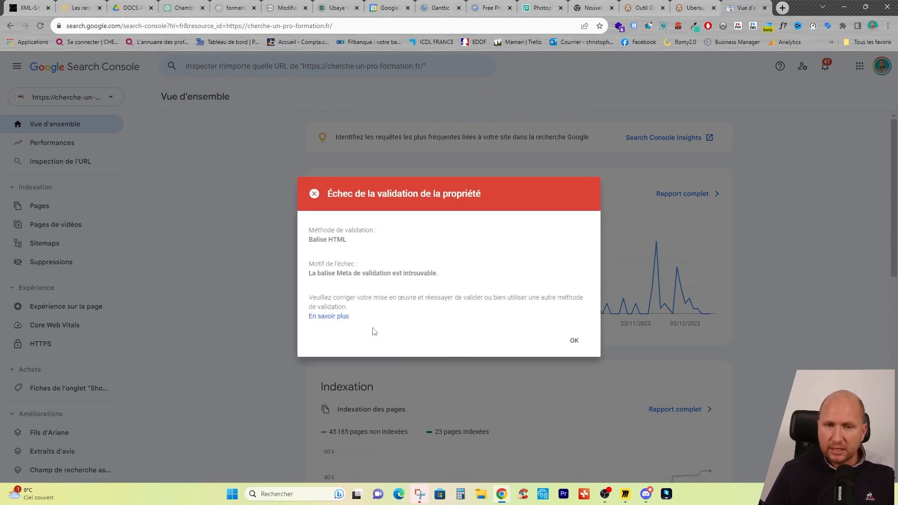
pyautogui.click(575, 342)
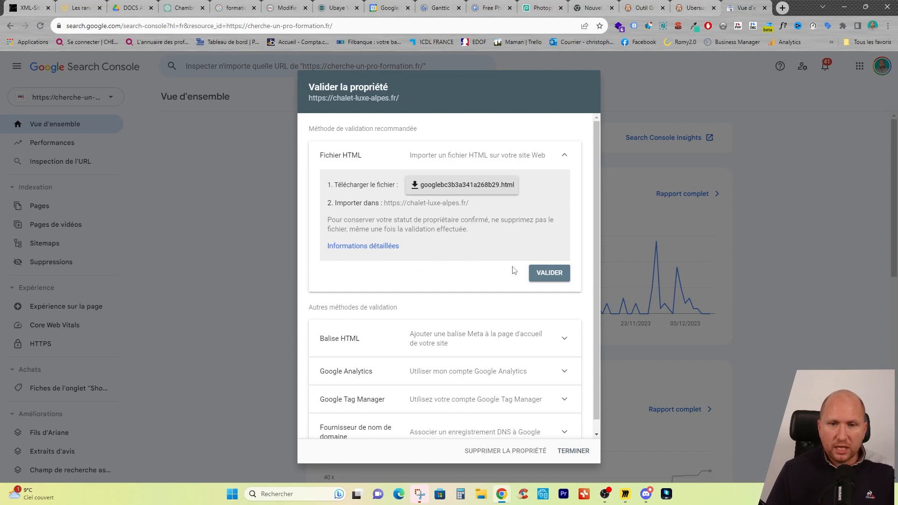
# - Copy the verification meta tag of the HTML tag (Balise HTML) validation method
pyautogui.click(440, 343)
pyautogui.scroll(-2, 439, 327)
pyautogui.click(547, 311)
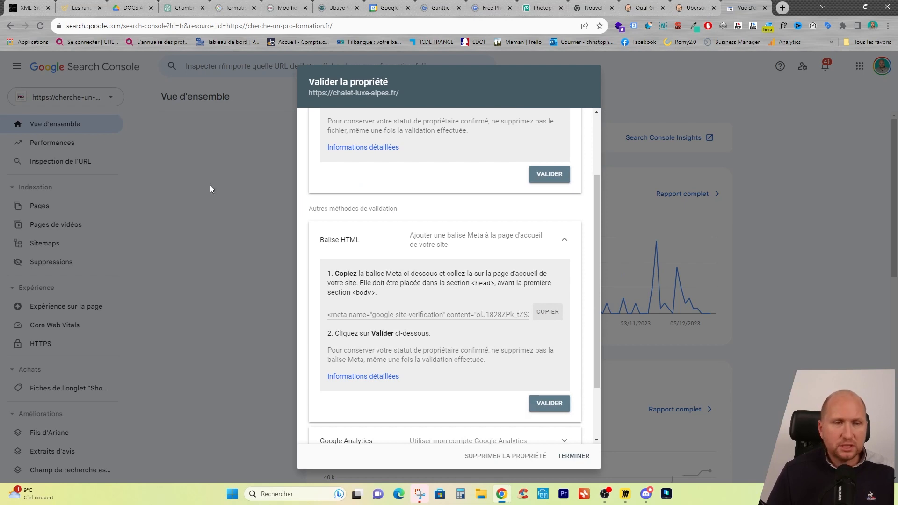
# - Switch to WordPress, paste the google-site-verification meta tag into the blog's <head> code in the Divi theme's integration options, and save the changes
pyautogui.click(29, 9)
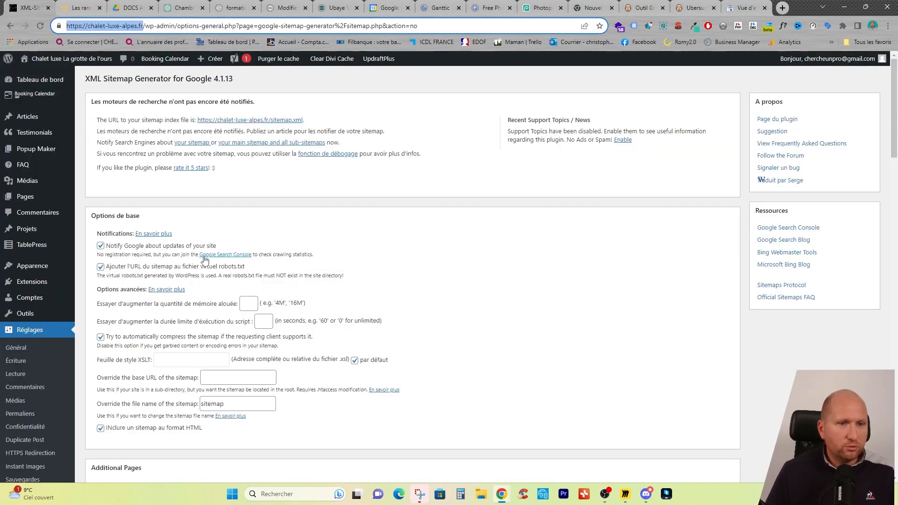
pyautogui.scroll(-6, 52, 350)
pyautogui.scroll(-2, 52, 350)
pyautogui.moveTo(21, 437)
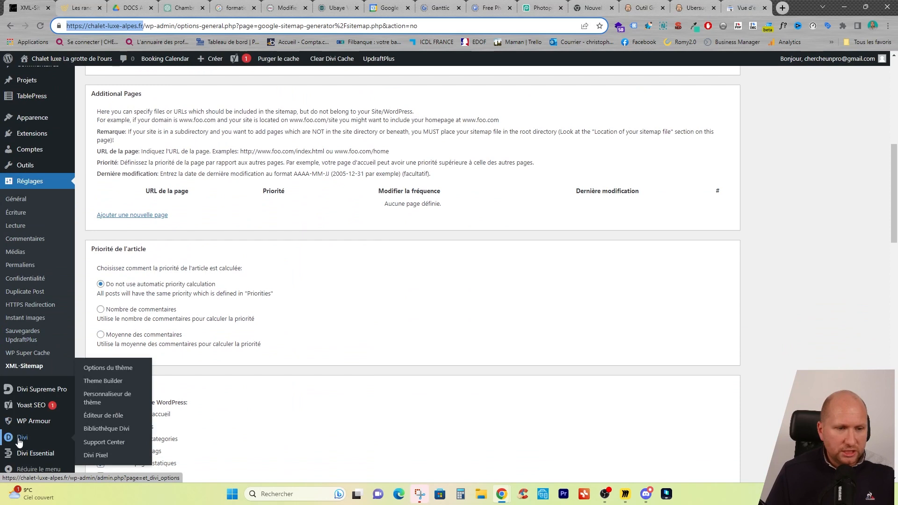
pyautogui.click(117, 374)
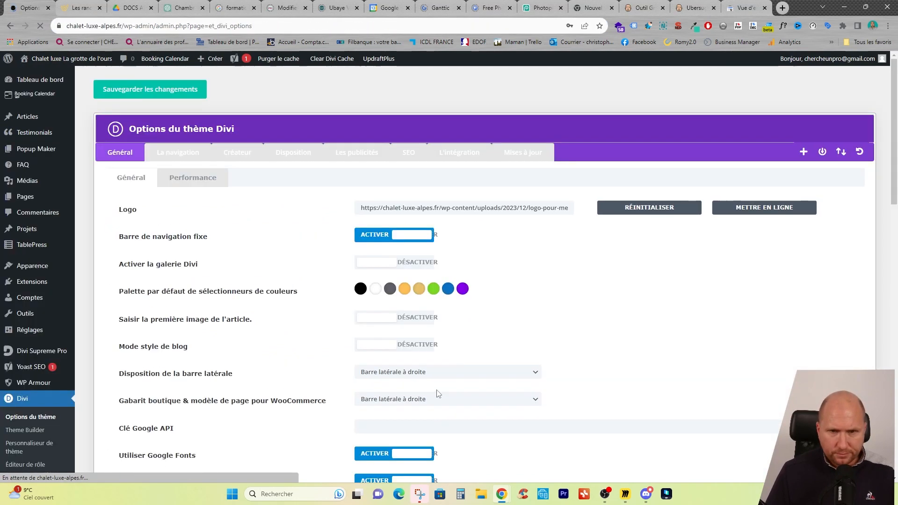
pyautogui.click(458, 160)
pyautogui.click(405, 332)
pyautogui.write('<meta name="google-site-verification" content="olJ1828ZPk_tZS3T73hzQ-cCigOd6dzxhYM4krLSoEk" />')
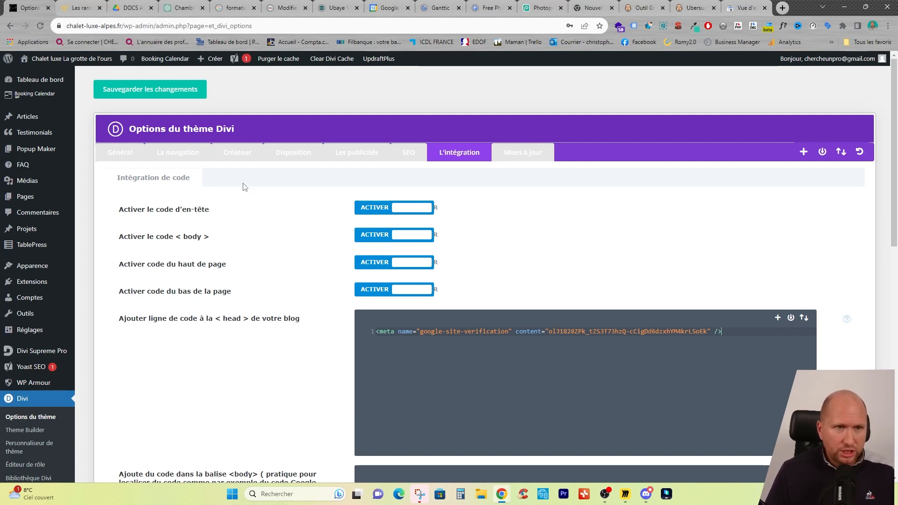
pyautogui.click(146, 92)
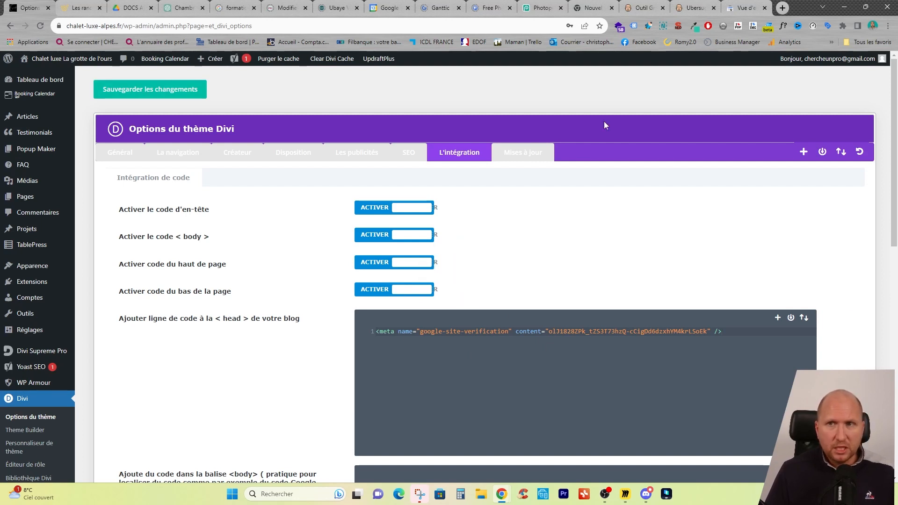
# - Switch back to Google Search Console, validate the chalet-luxe-alpes.fr property with the HTML tag (Balise HTML) method, and open the property
pyautogui.click(747, 9)
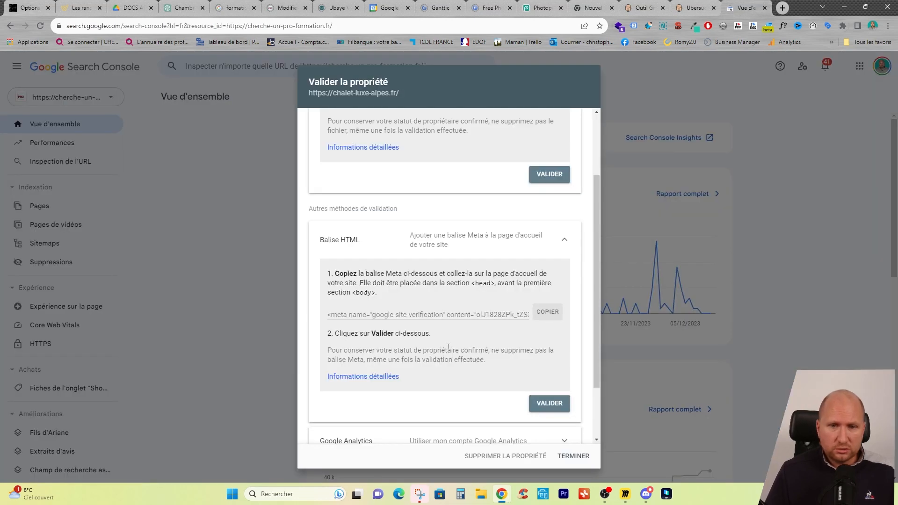
pyautogui.click(549, 403)
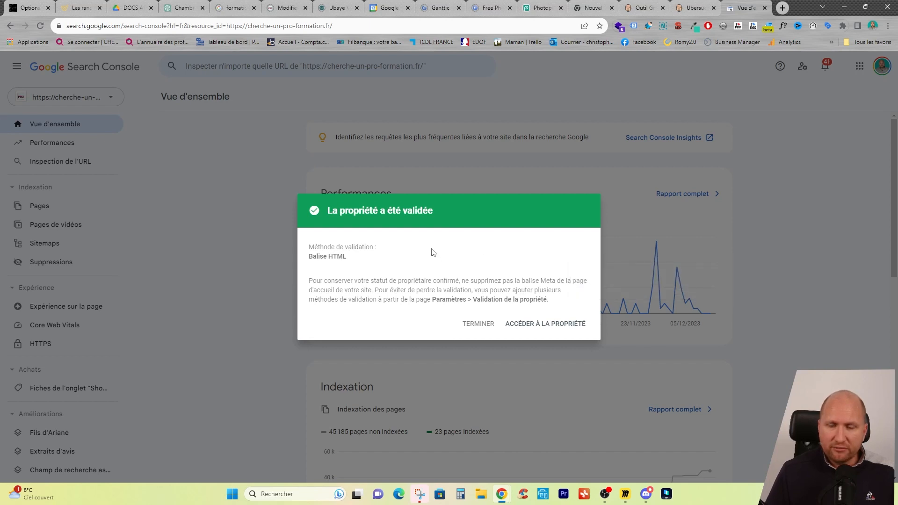
pyautogui.click(546, 325)
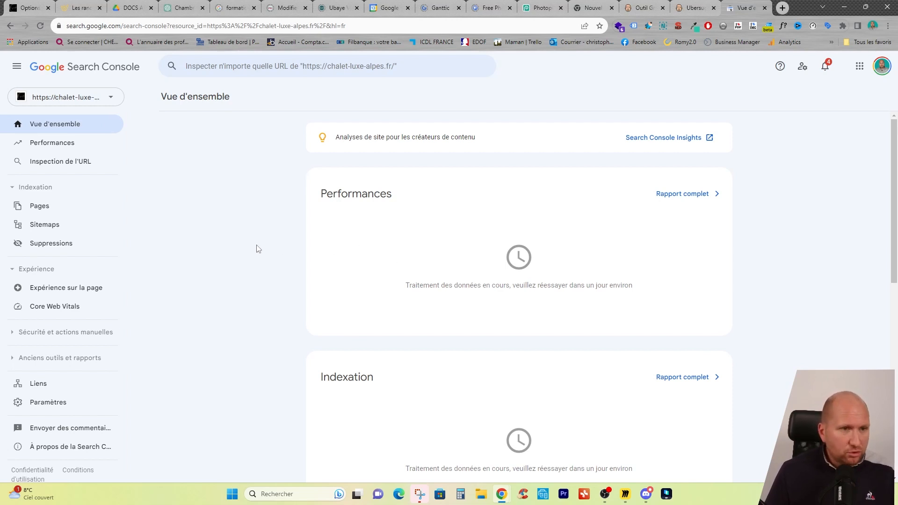
pyautogui.click(44, 229)
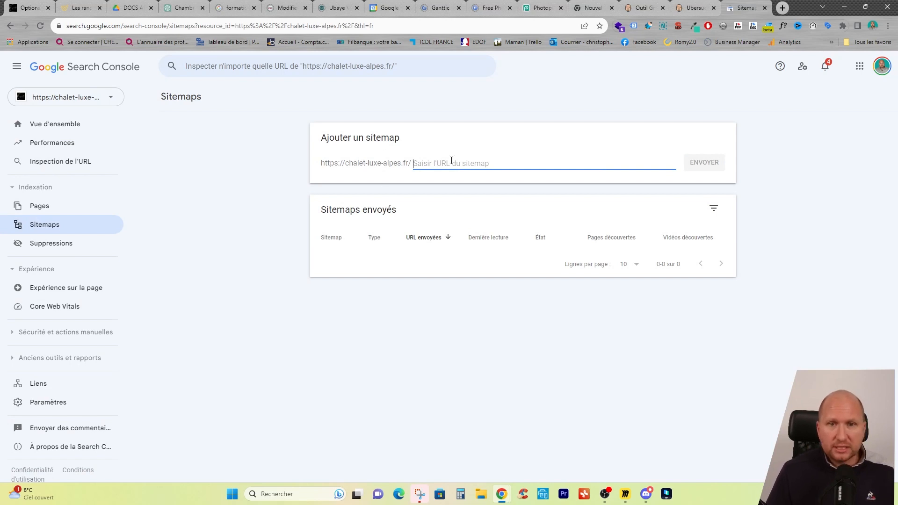
pyautogui.write('sitemap.xml')
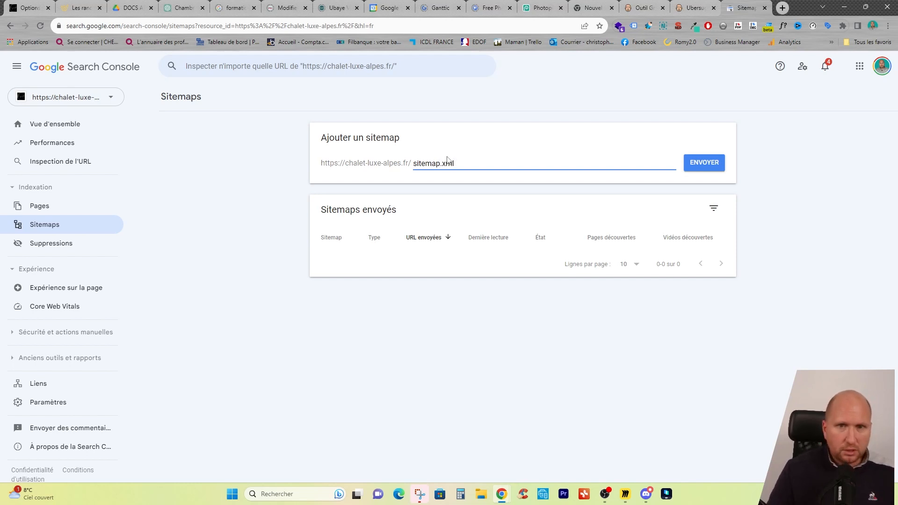
pyautogui.click(706, 164)
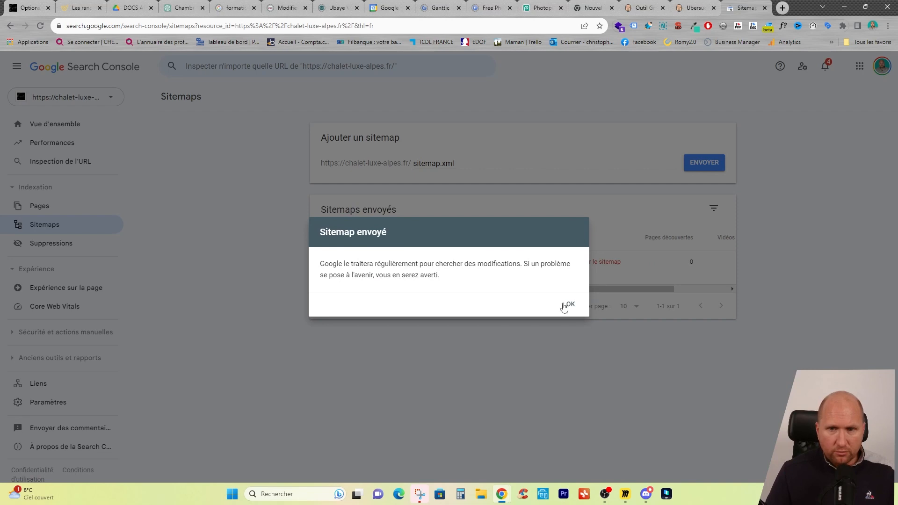
pyautogui.click(570, 305)
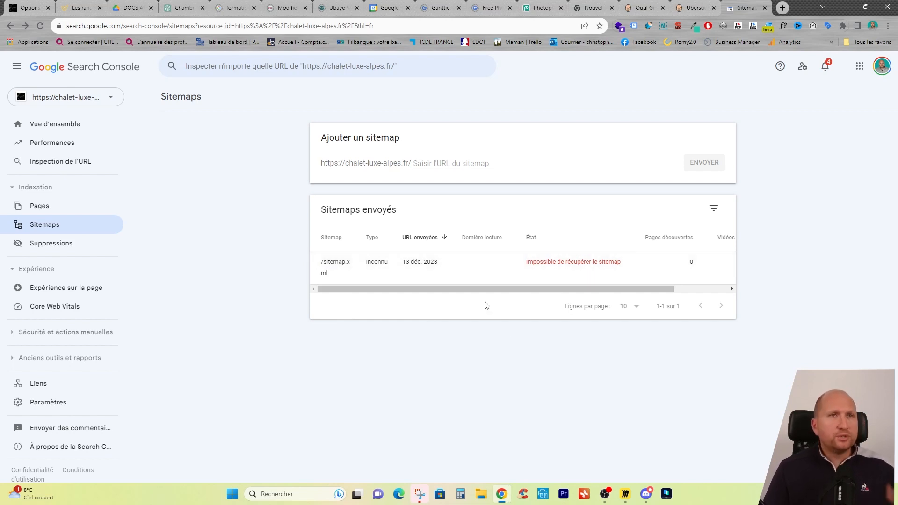
pyautogui.press('F5')
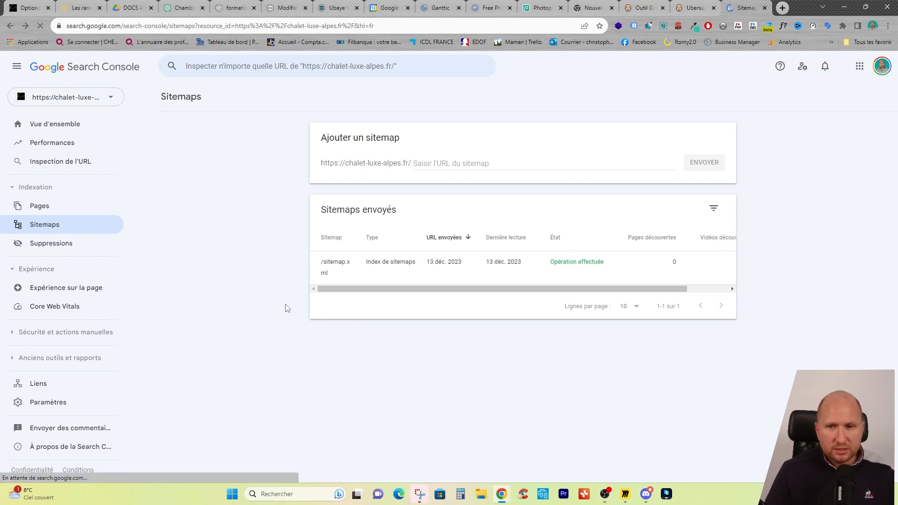